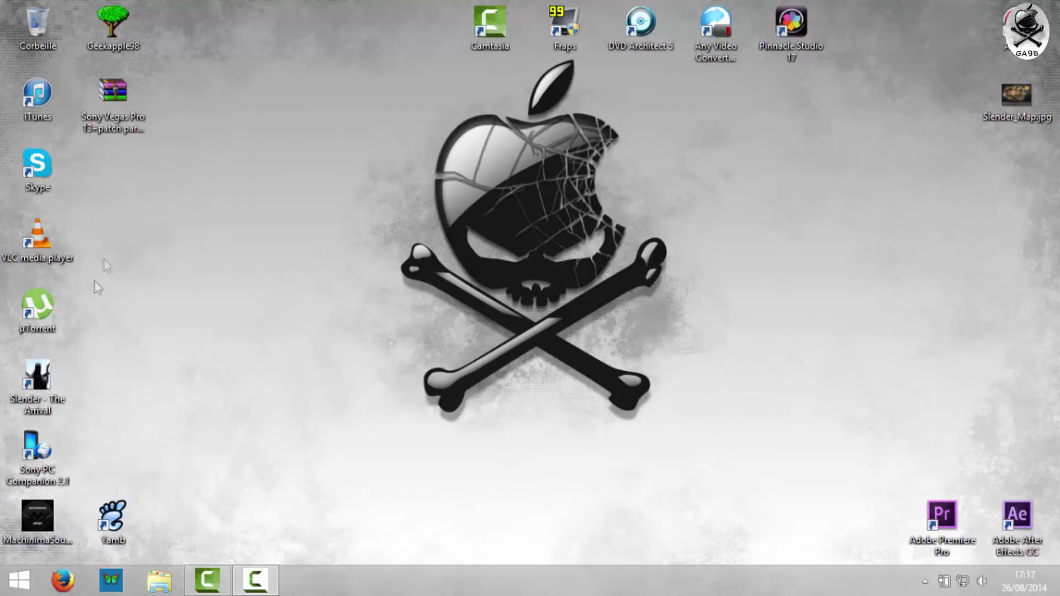
Examine the files in the folder inside the Sony Vegas Pro 13+patch archive on the desktop and close the archive.
{"action": "double_click", "coordinate": [104, 118]}
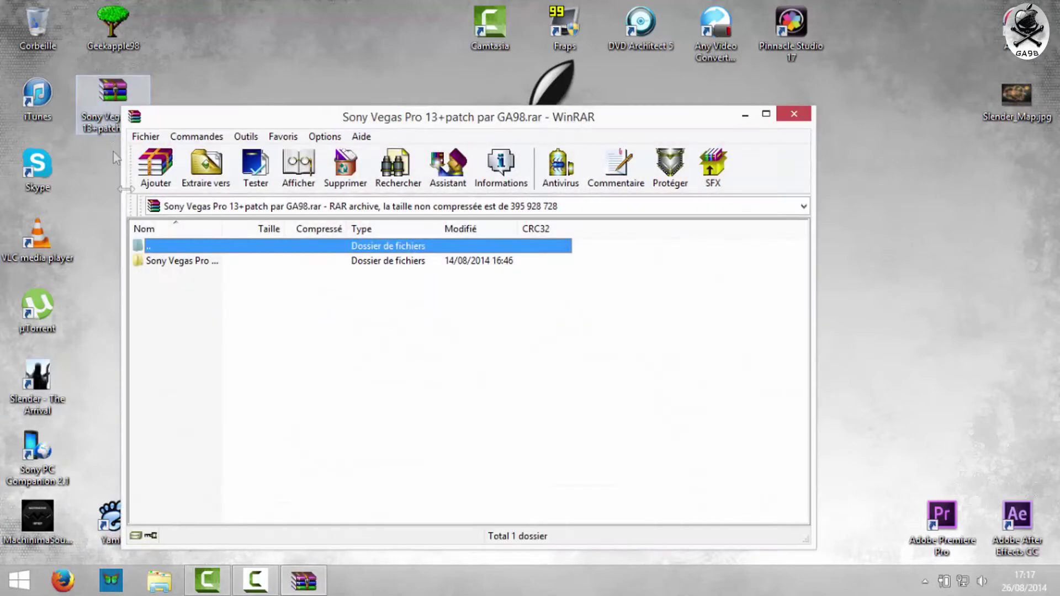
{"action": "left_click", "coordinate": [192, 264]}
{"action": "double_click", "coordinate": [192, 265]}
{"action": "left_click", "coordinate": [176, 290]}
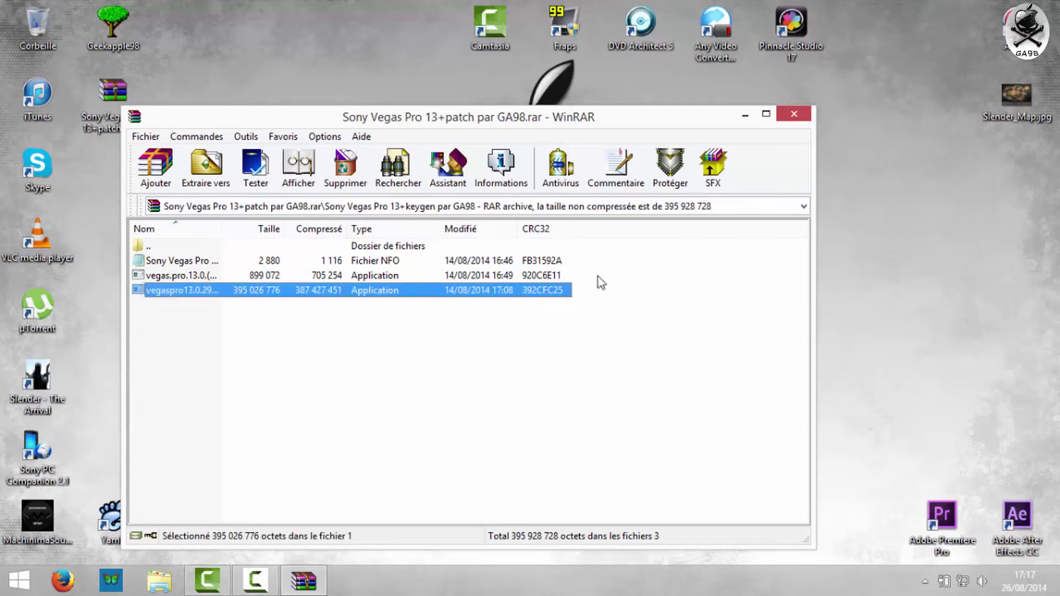
{"action": "left_click", "coordinate": [166, 276]}
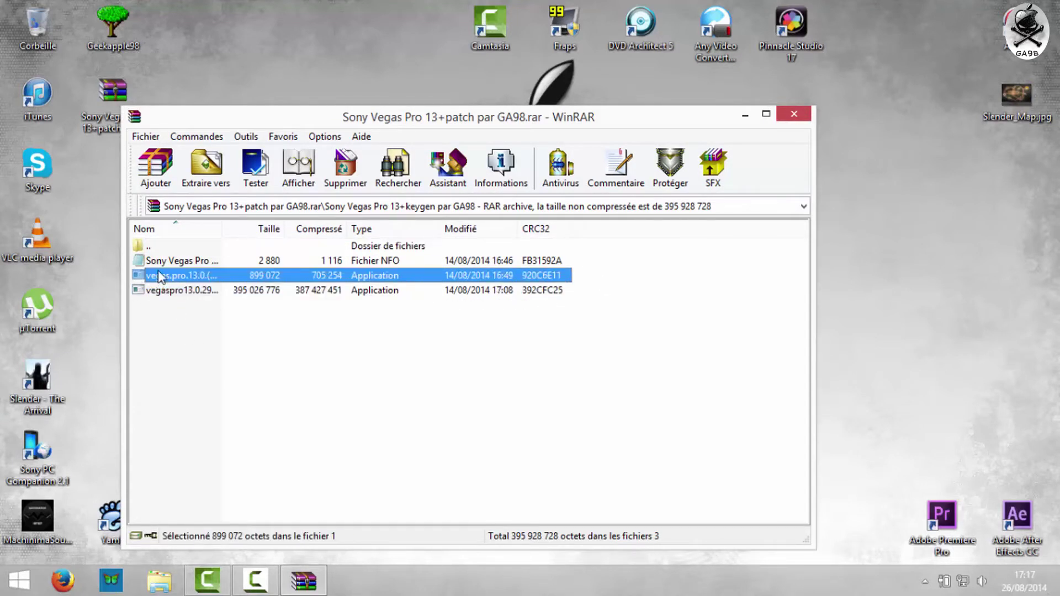
{"action": "left_click", "coordinate": [169, 261]}
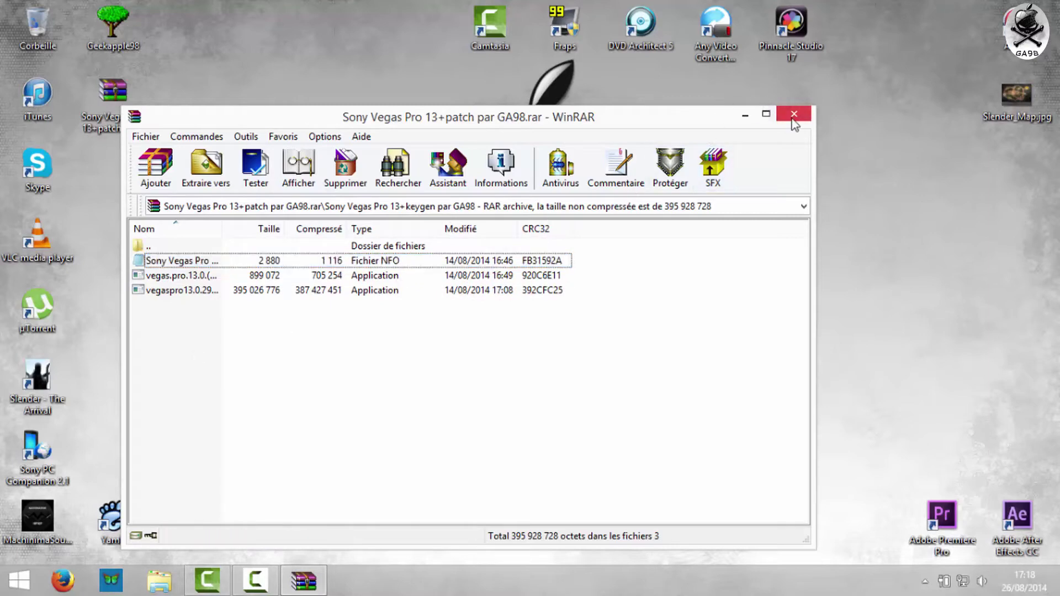
{"action": "left_click", "coordinate": [793, 114]}
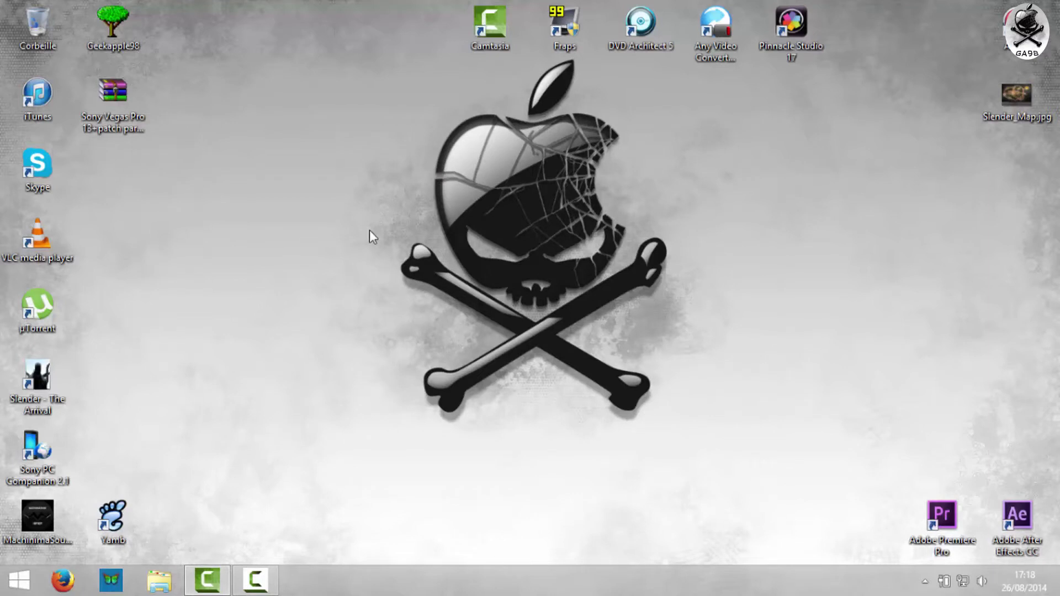
Extract the Sony Vegas Pro 13+keygen folder from the archive onto the desktop and close the archive.
{"action": "left_click_drag", "start_coordinate": [131, 105], "coordinate": [499, 243]}
{"action": "left_click_drag", "start_coordinate": [390, 178], "coordinate": [604, 360]}
{"action": "left_click_drag", "start_coordinate": [496, 248], "coordinate": [640, 171]}
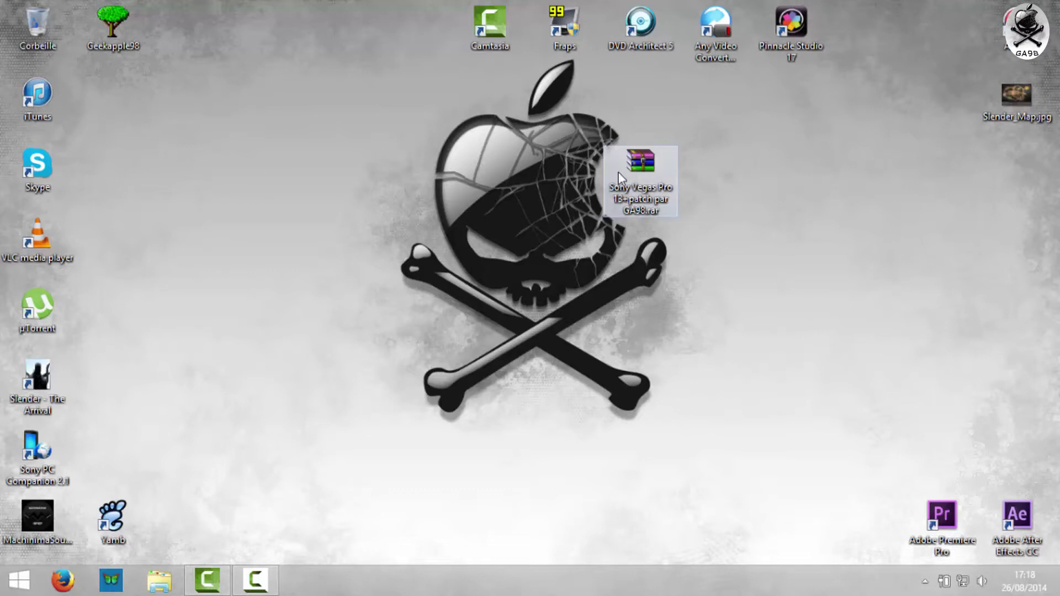
{"action": "left_click_drag", "start_coordinate": [664, 197], "coordinate": [806, 196]}
{"action": "double_click", "coordinate": [792, 177]}
{"action": "left_click_drag", "start_coordinate": [180, 263], "coordinate": [848, 289]}
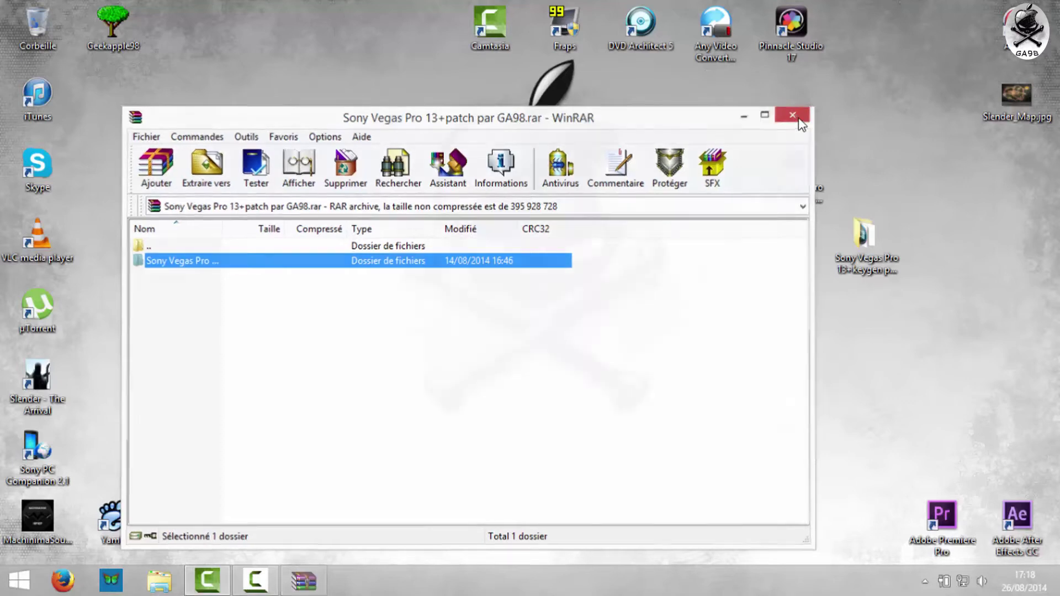
{"action": "left_click", "coordinate": [800, 123]}
{"action": "left_click_drag", "start_coordinate": [863, 243], "coordinate": [492, 264]}
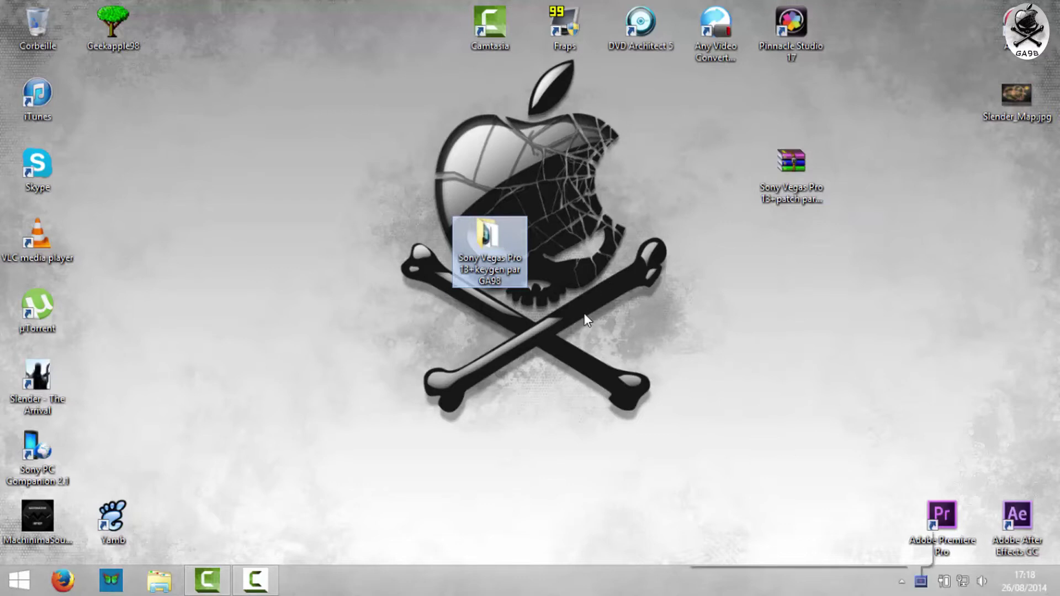
{"action": "left_click", "coordinate": [904, 537]}
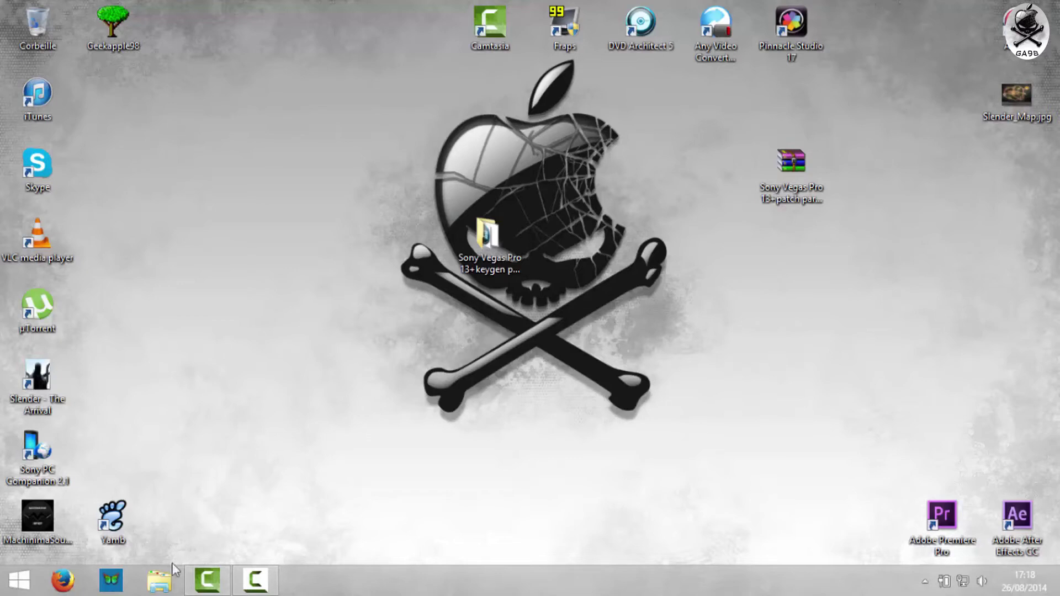
Check the computer's system type in the properties of Ce PC and close both windows.
{"action": "left_click", "coordinate": [160, 576]}
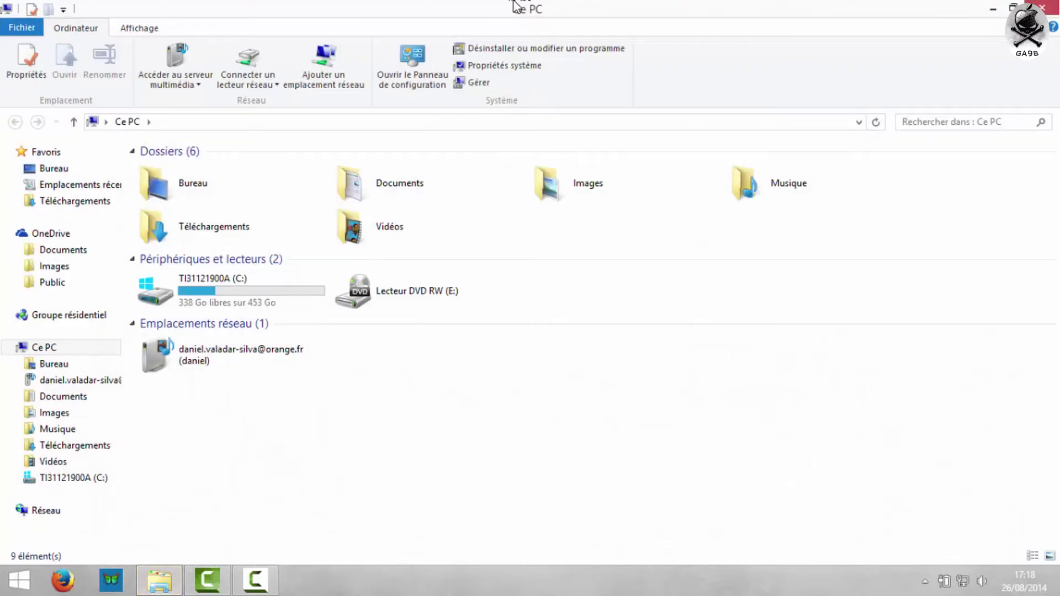
{"action": "mouse_move", "coordinate": [516, 5]}
{"action": "left_mouse_down"}
{"action": "mouse_move", "coordinate": [525, 66]}
{"action": "mouse_move", "coordinate": [527, 21]}
{"action": "mouse_move", "coordinate": [506, 1]}
{"action": "left_mouse_up"}
{"action": "right_click", "coordinate": [315, 414]}
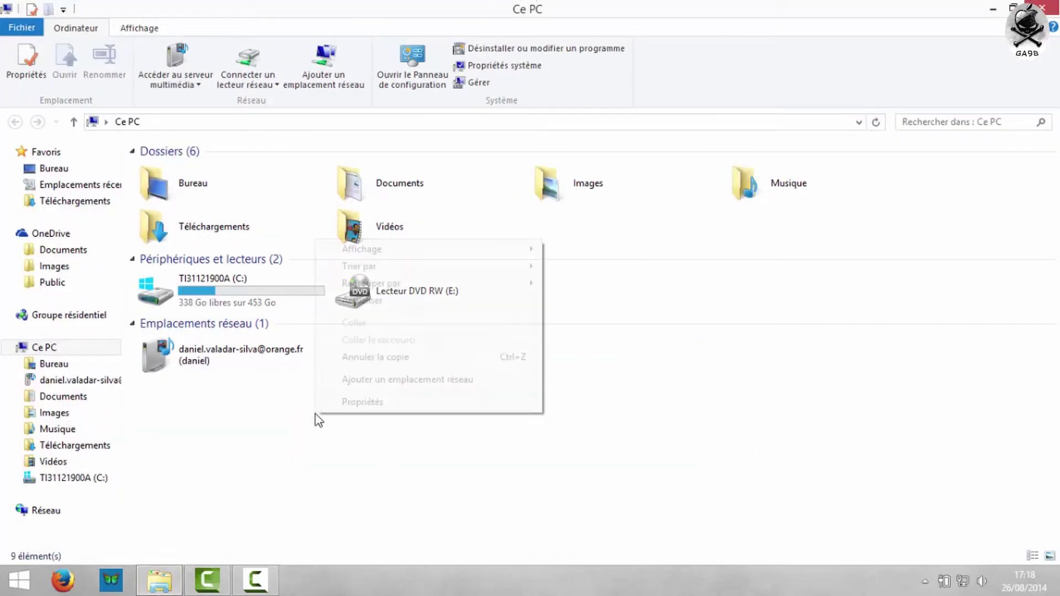
{"action": "left_click", "coordinate": [376, 403]}
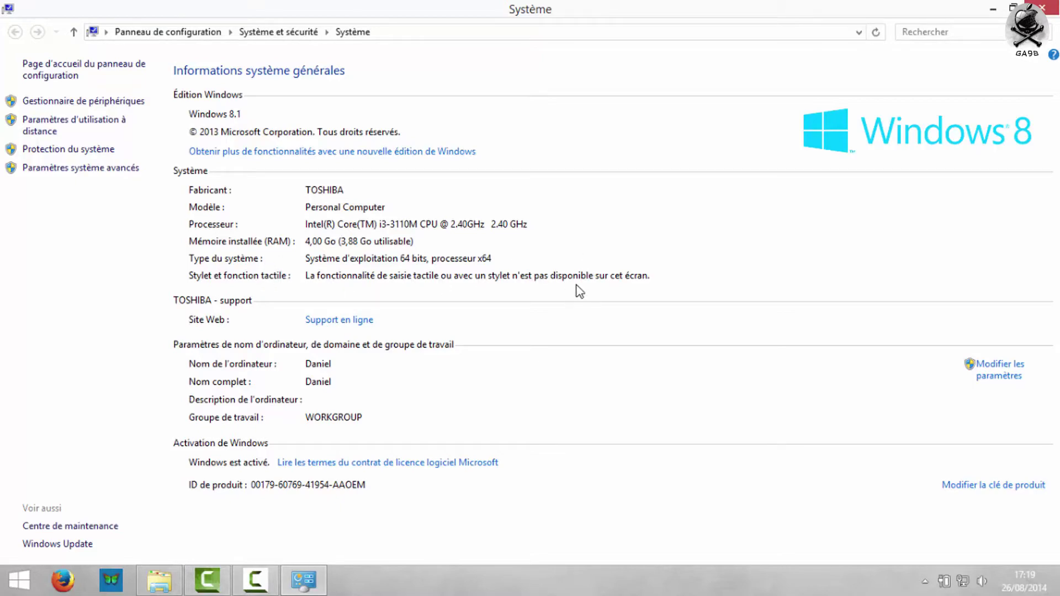
{"action": "double_click", "coordinate": [653, 6]}
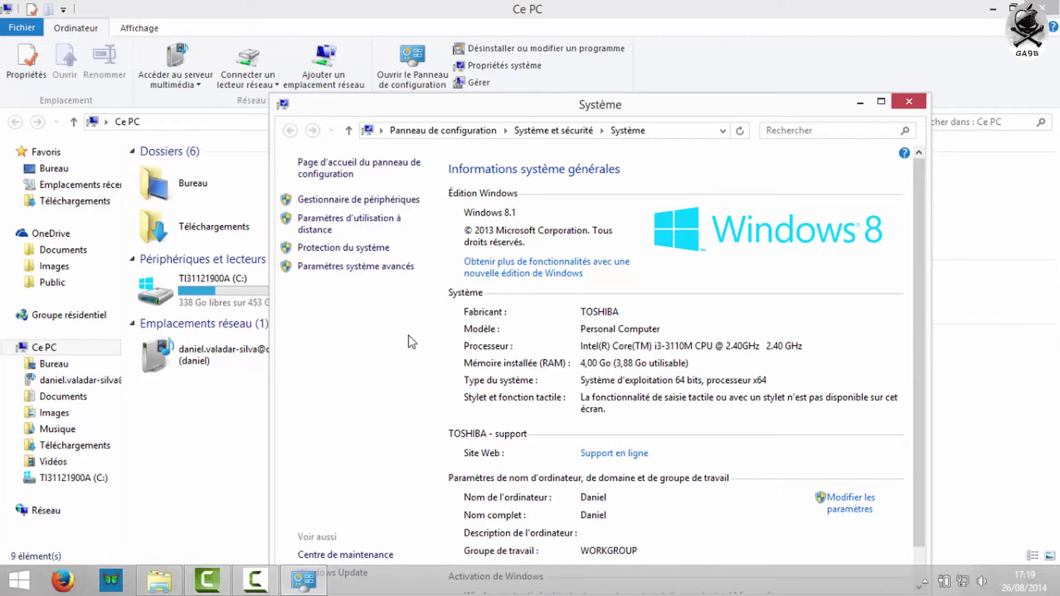
{"action": "left_click", "coordinate": [908, 102]}
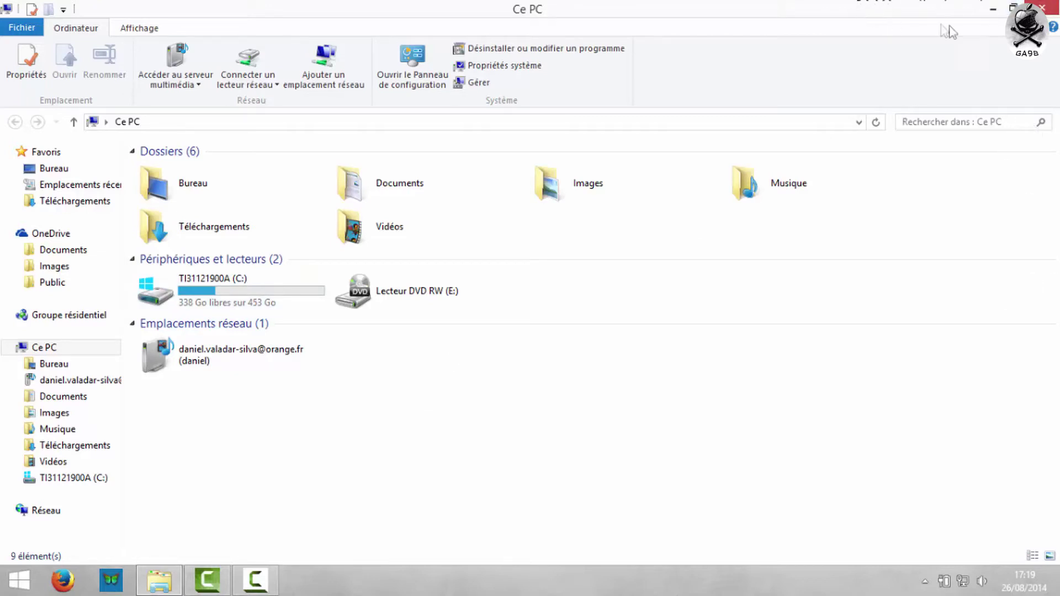
{"action": "left_click", "coordinate": [1043, 7]}
Open the extracted Sony Vegas Pro 13+keygen folder, dock its window to one half of the screen and look over its files.
{"action": "left_click_drag", "start_coordinate": [487, 234], "coordinate": [370, 188]}
{"action": "left_click_drag", "start_coordinate": [795, 165], "coordinate": [644, 172]}
{"action": "left_click_drag", "start_coordinate": [342, 184], "coordinate": [267, 254]}
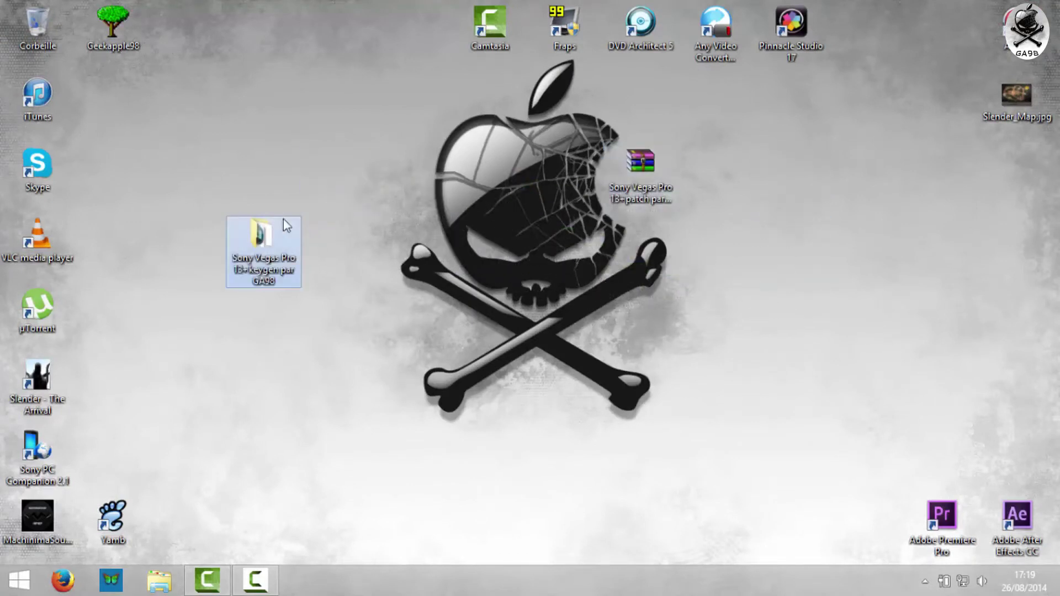
{"action": "double_click", "coordinate": [259, 243]}
{"action": "left_click_drag", "start_coordinate": [497, 7], "coordinate": [3, 163]}
{"action": "left_click_drag", "start_coordinate": [226, 274], "coordinate": [220, 170]}
{"action": "left_click", "coordinate": [215, 216]}
{"action": "left_click", "coordinate": [220, 191]}
{"action": "left_click", "coordinate": [218, 175]}
{"action": "left_click", "coordinate": [235, 191]}
{"action": "left_click", "coordinate": [253, 178]}
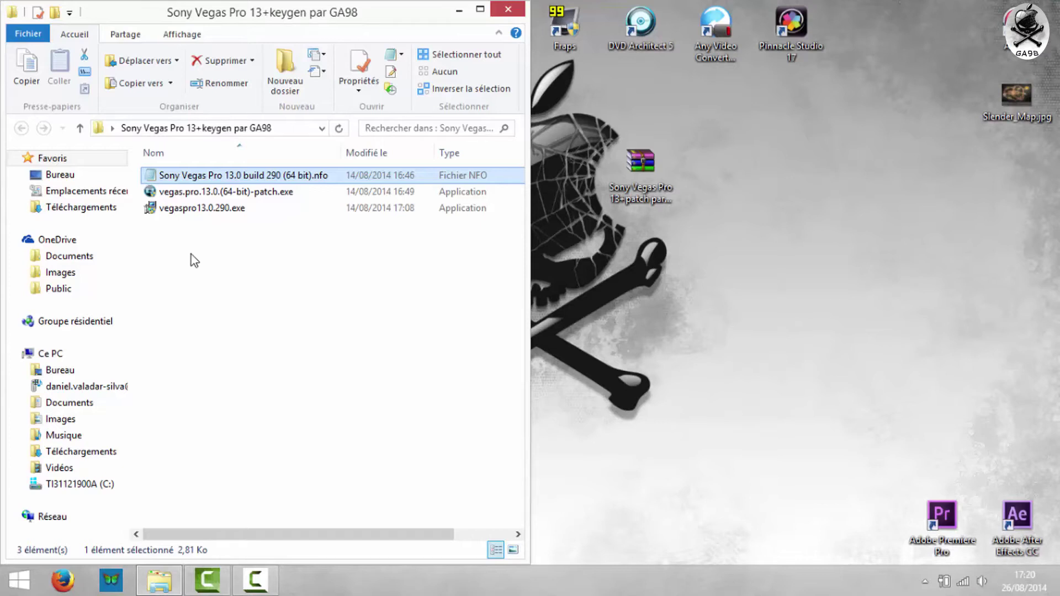
Turn off the computer's Wi-Fi in the network settings and return to the extracted folder.
{"action": "left_click", "coordinate": [962, 581]}
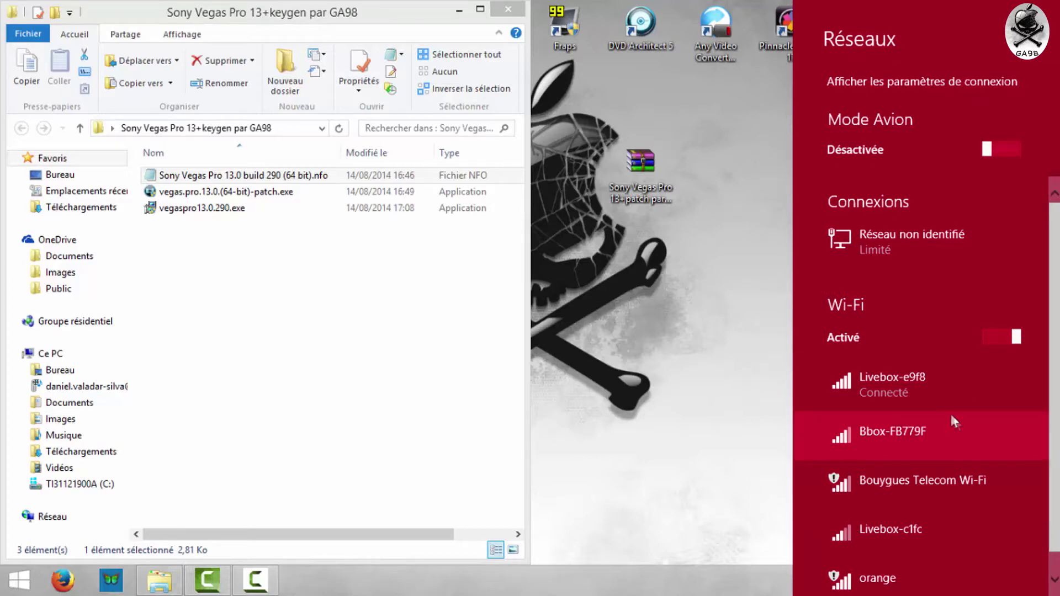
{"action": "left_click", "coordinate": [1003, 342]}
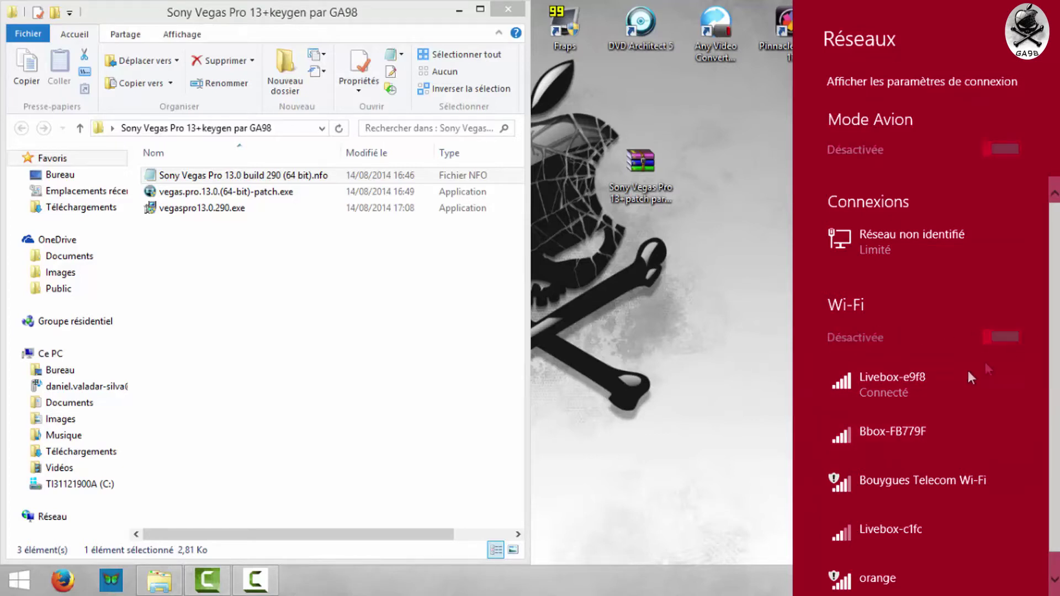
{"action": "left_click", "coordinate": [734, 375]}
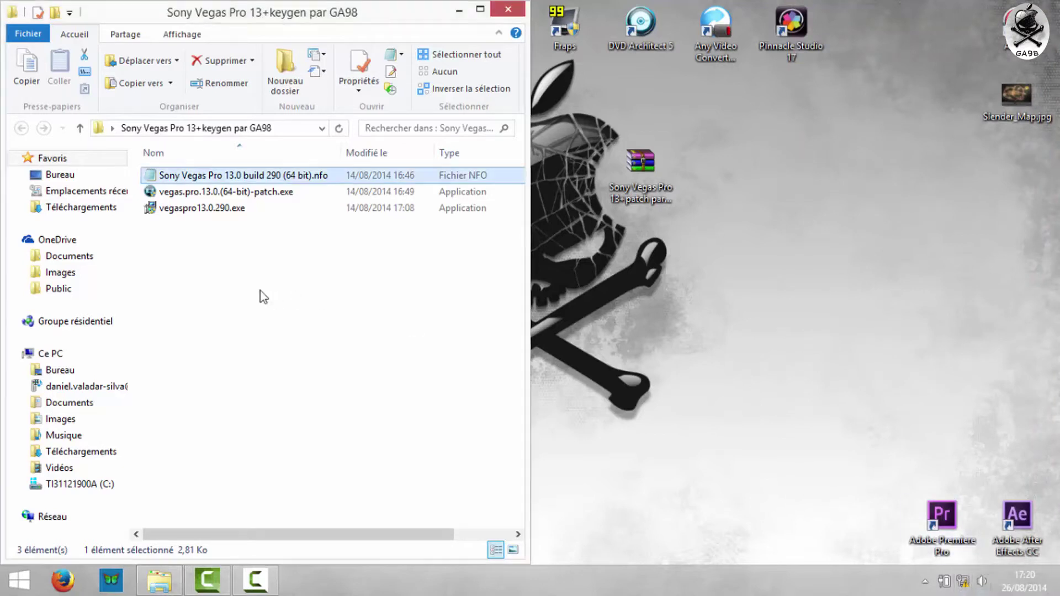
Launch the vegaspro13.0.290.exe installer from the extracted folder and bring up its permission request.
{"action": "left_click", "coordinate": [231, 208]}
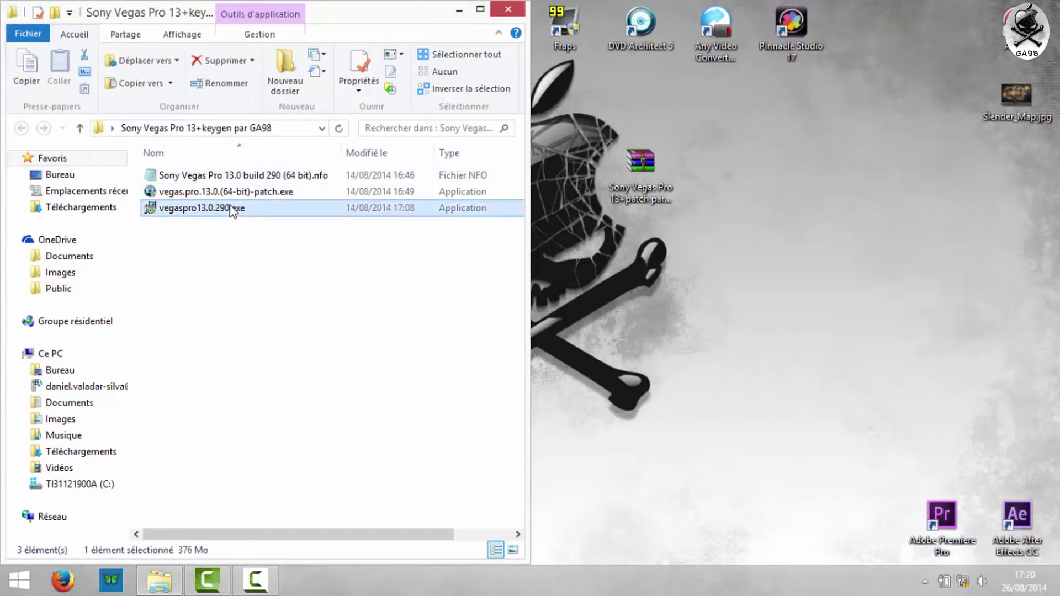
{"action": "double_click", "coordinate": [230, 208]}
{"action": "right_click", "coordinate": [386, 206]}
{"action": "left_click", "coordinate": [433, 533]}
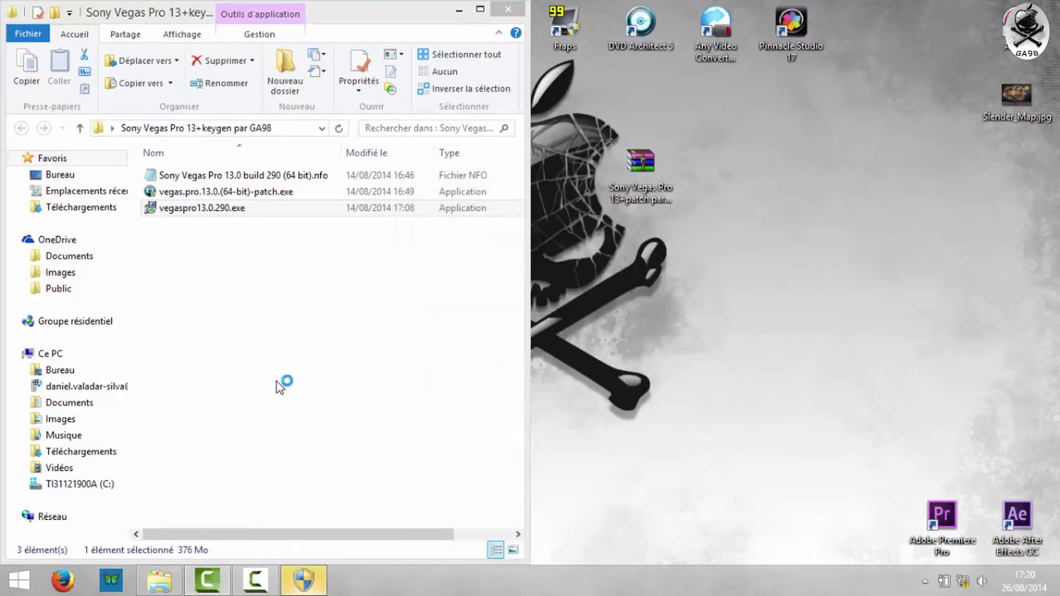
{"action": "left_click", "coordinate": [304, 593]}
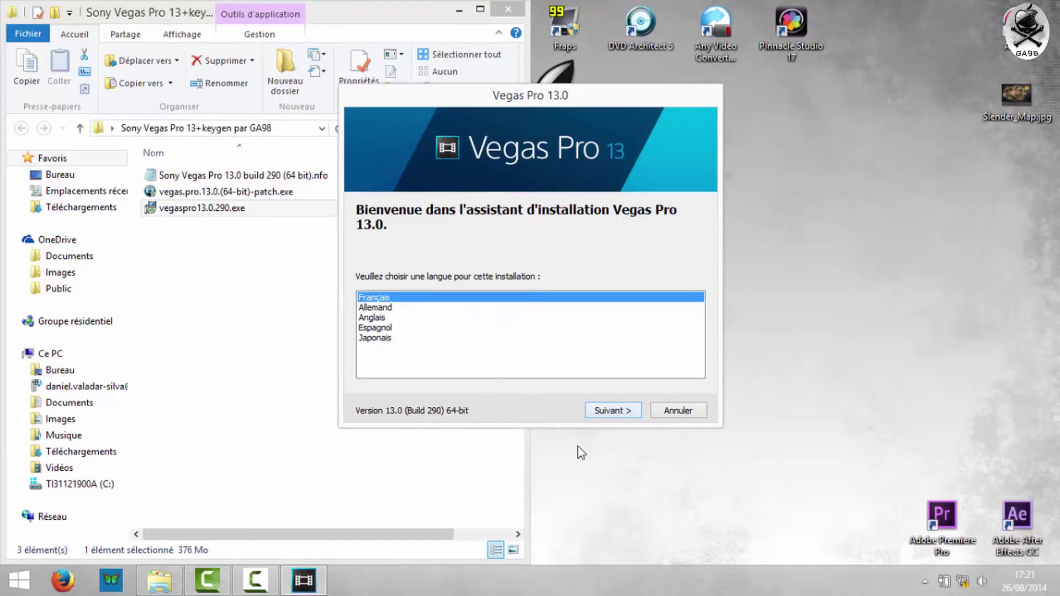
Choose Français as the installation language and accept the terms of the end-user licence agreement.
{"action": "left_click", "coordinate": [607, 413]}
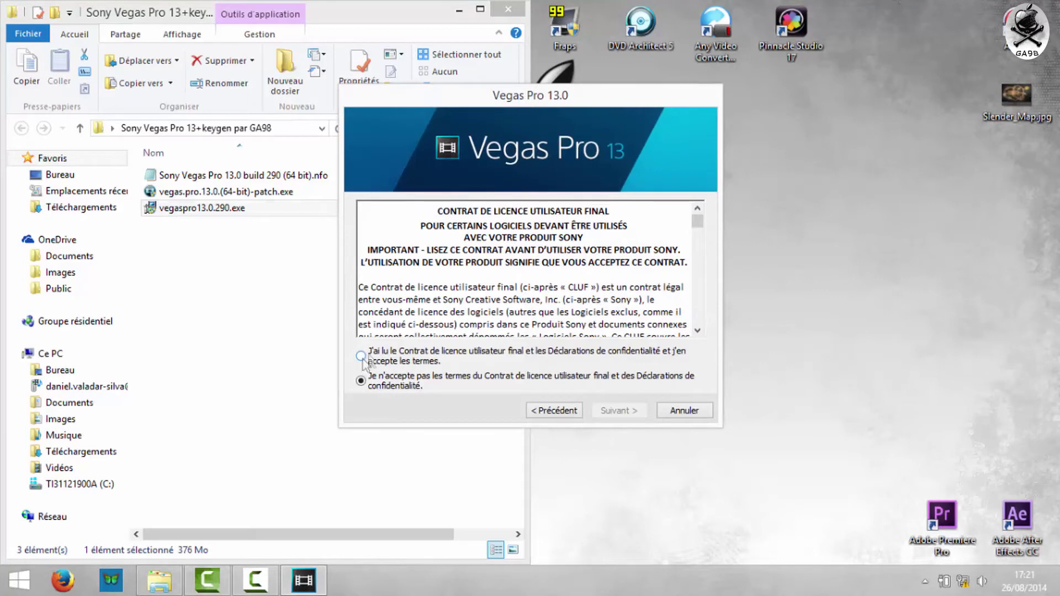
{"action": "left_click", "coordinate": [378, 356]}
{"action": "scroll", "coordinate": [701, 251], "scroll_direction": "down", "scroll_amount": 3}
{"action": "scroll", "coordinate": [704, 257], "scroll_direction": "down", "scroll_amount": 10}
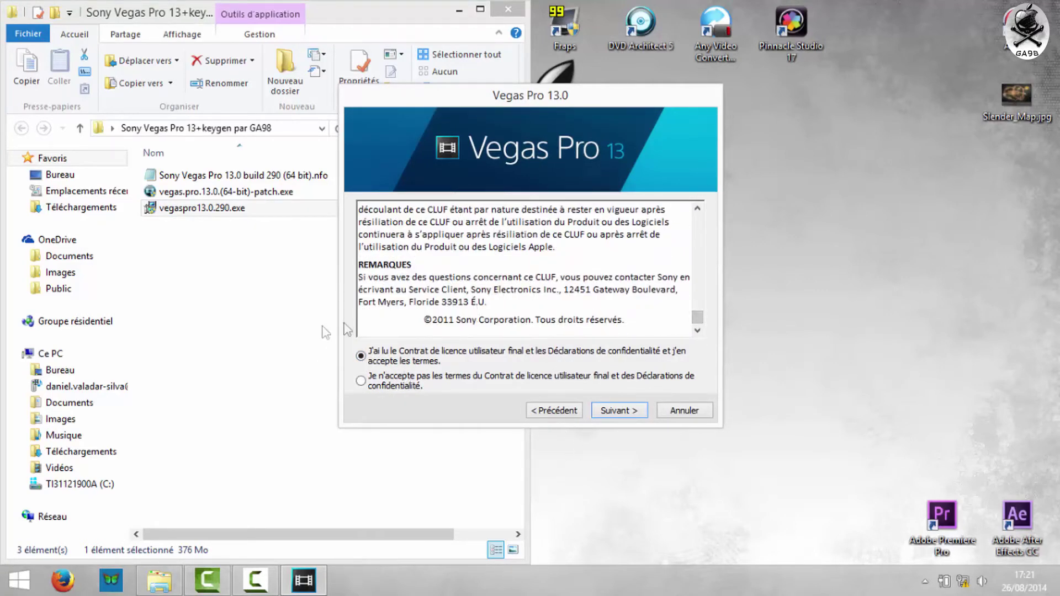
{"action": "left_click", "coordinate": [618, 411]}
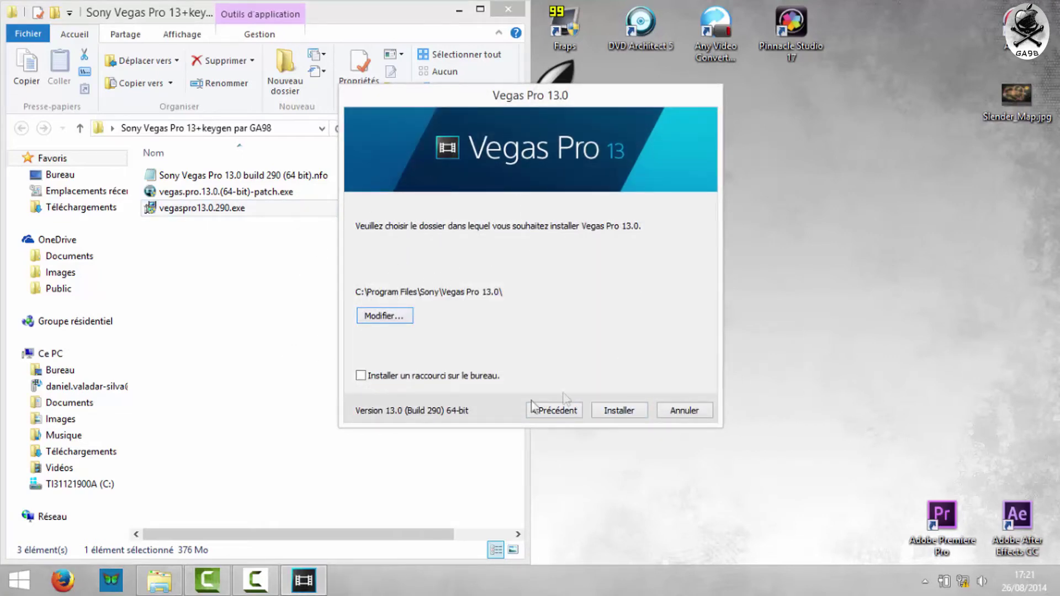
Install Vegas Pro 13.0 in the default folder with a desktop shortcut and finish the setup wizard.
{"action": "left_click", "coordinate": [362, 376]}
{"action": "left_click", "coordinate": [622, 412]}
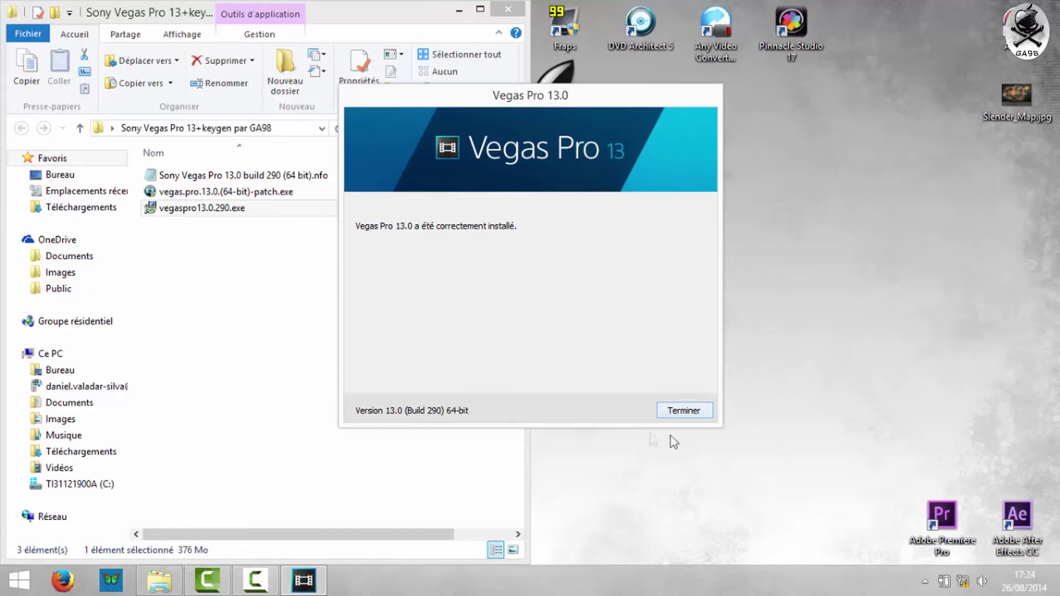
{"action": "left_click", "coordinate": [685, 410]}
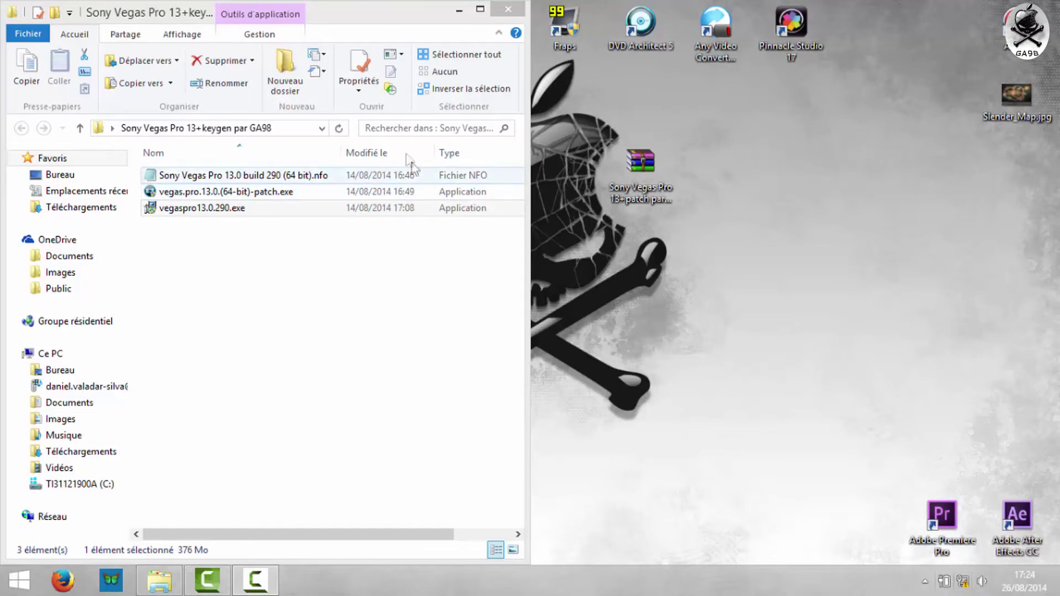
Dock the extracted folder's window to the opposite half of the screen to expose the Vegas Pro 13.0 desktop shortcut.
{"action": "left_click_drag", "start_coordinate": [271, 16], "coordinate": [338, 146]}
{"action": "left_click_drag", "start_coordinate": [415, 167], "coordinate": [1059, 249]}
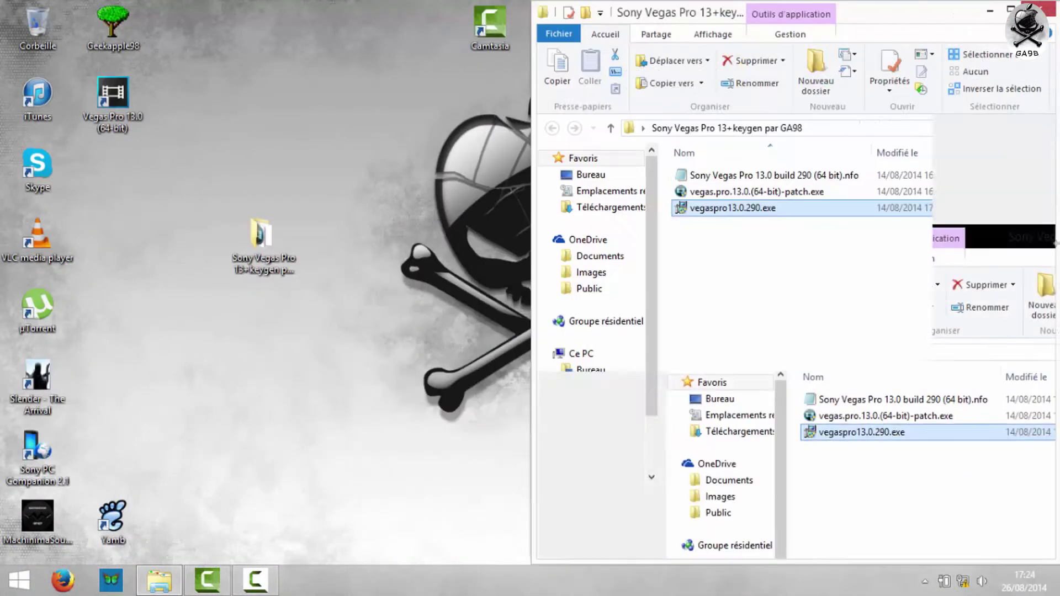
{"action": "left_click", "coordinate": [115, 126]}
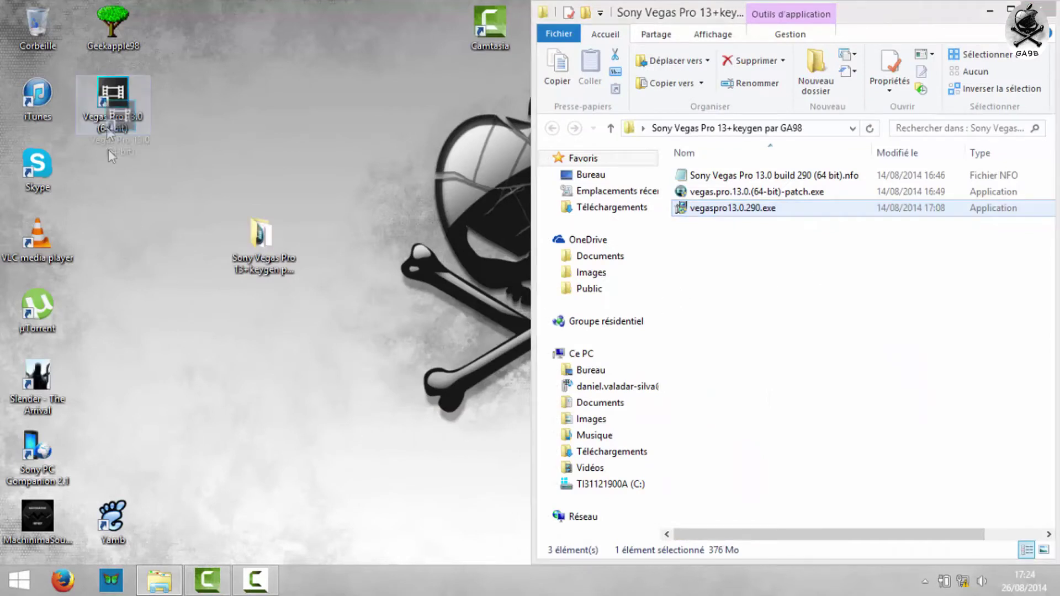
{"action": "mouse_move", "coordinate": [110, 105]}
{"action": "left_mouse_down"}
{"action": "mouse_move", "coordinate": [102, 304]}
{"action": "mouse_move", "coordinate": [89, 265]}
{"action": "mouse_move", "coordinate": [95, 111]}
{"action": "mouse_move", "coordinate": [113, 102]}
{"action": "left_mouse_up"}
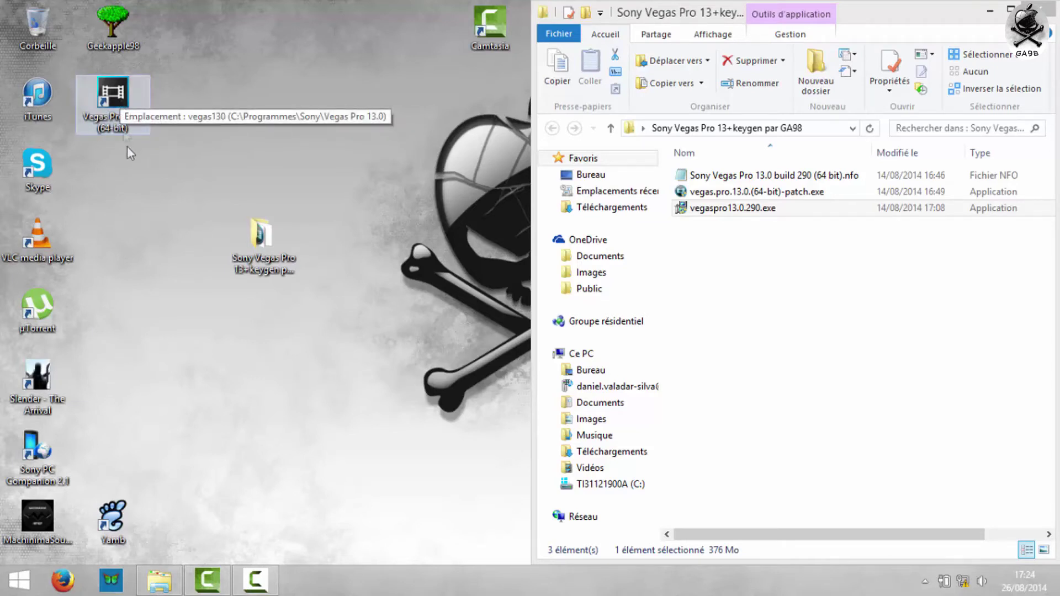
{"action": "left_click_drag", "start_coordinate": [204, 72], "coordinate": [113, 105]}
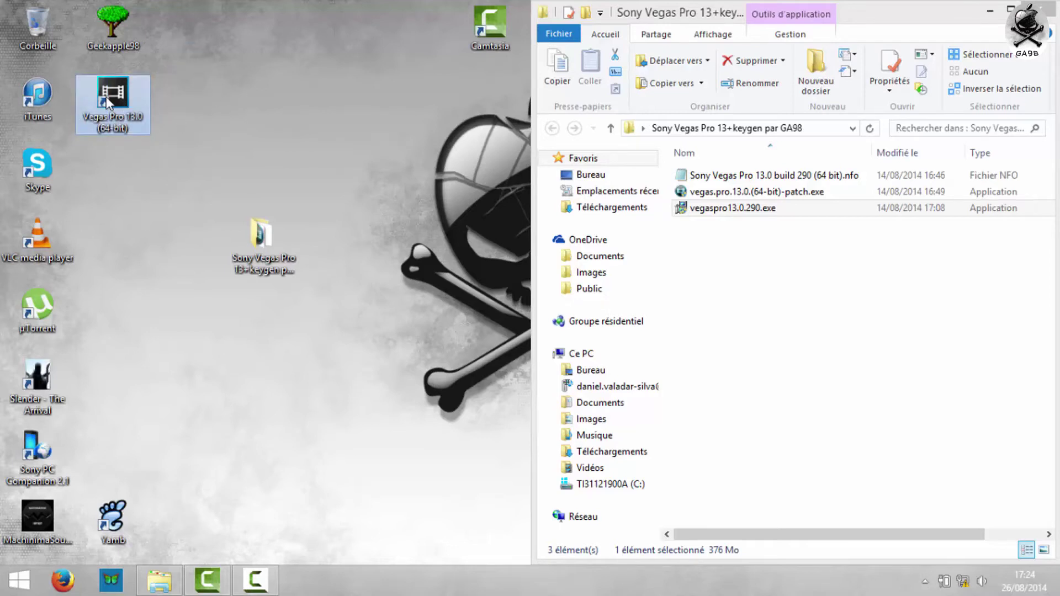
Open the file location of the Vegas Pro 13.0 shortcut and dock that window over the extracted folder's window.
{"action": "right_click", "coordinate": [108, 98]}
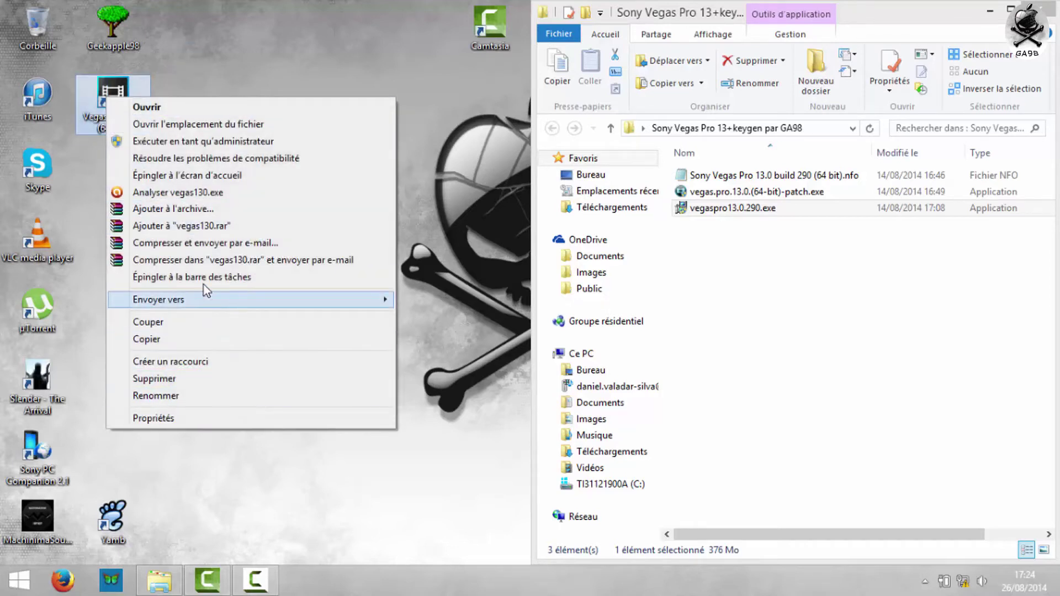
{"action": "left_click", "coordinate": [182, 125]}
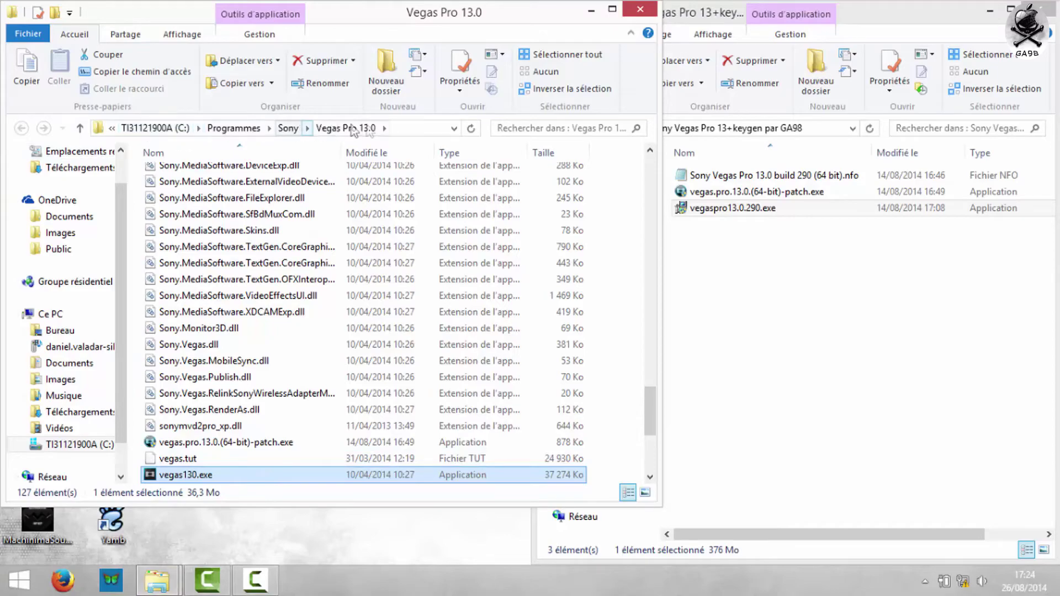
{"action": "left_click_drag", "start_coordinate": [476, 15], "coordinate": [1057, 209]}
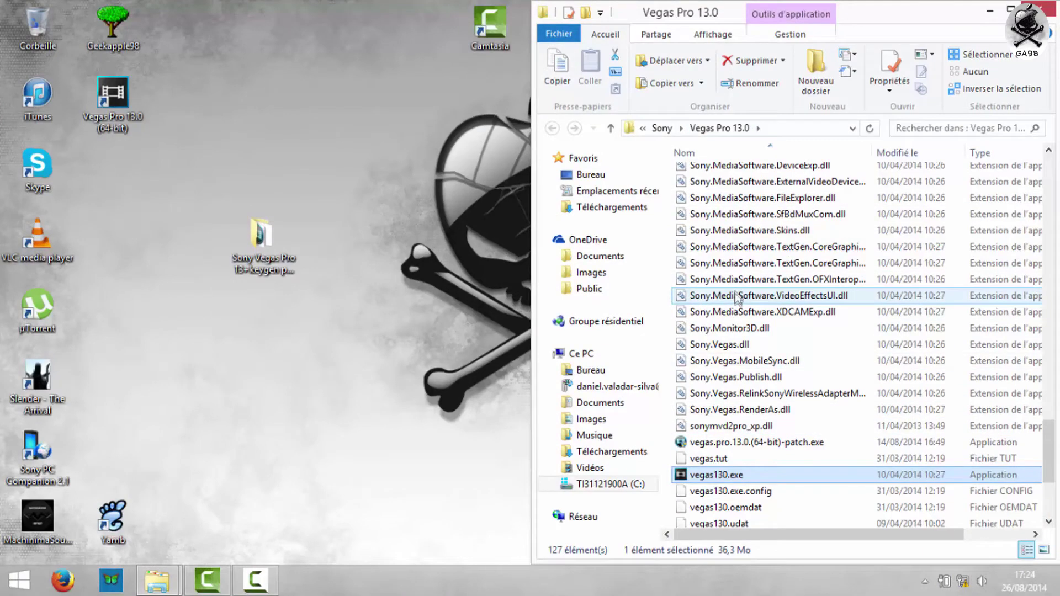
Reopen the extracted folder from the desktop and dock its window beside the Vegas Pro 13.0 installation folder.
{"action": "left_click_drag", "start_coordinate": [259, 238], "coordinate": [117, 166]}
{"action": "double_click", "coordinate": [116, 165]}
{"action": "left_click_drag", "start_coordinate": [263, 43], "coordinate": [0, 136]}
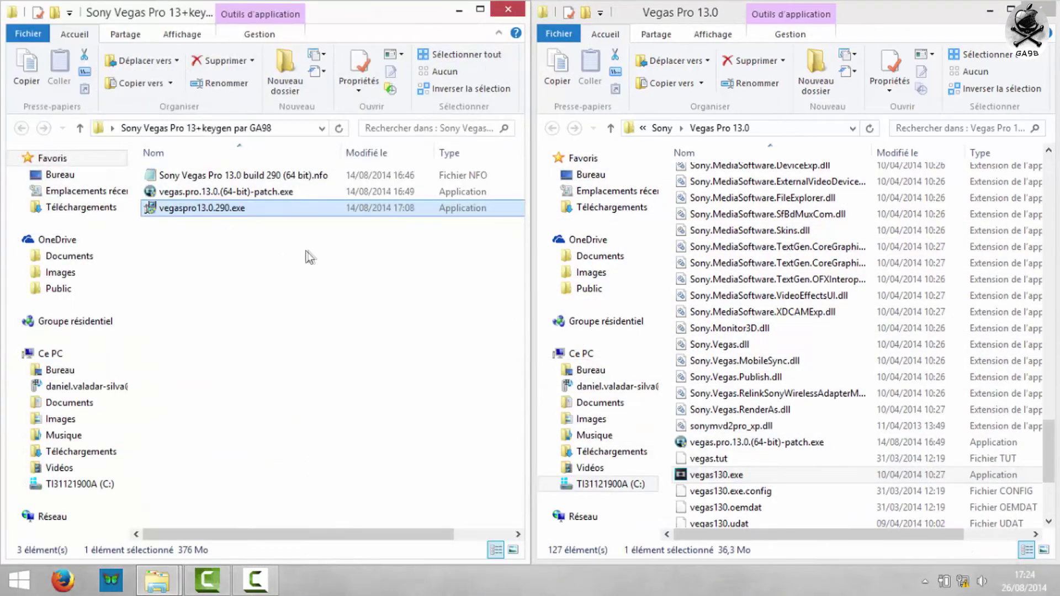
Copy vegas.pro.13.0.(64-bit)-patch.exe from the extracted folder into the Vegas Pro 13.0 folder, replacing the existing file with administrator rights.
{"action": "left_click", "coordinate": [239, 191]}
{"action": "left_click", "coordinate": [210, 226]}
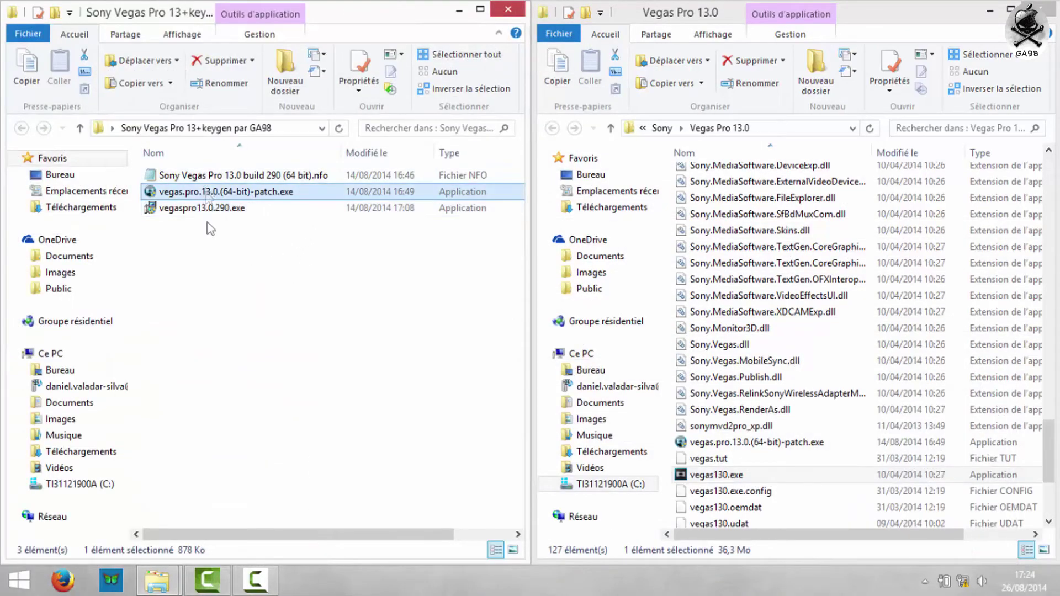
{"action": "left_click", "coordinate": [258, 193]}
{"action": "right_click", "coordinate": [185, 195]}
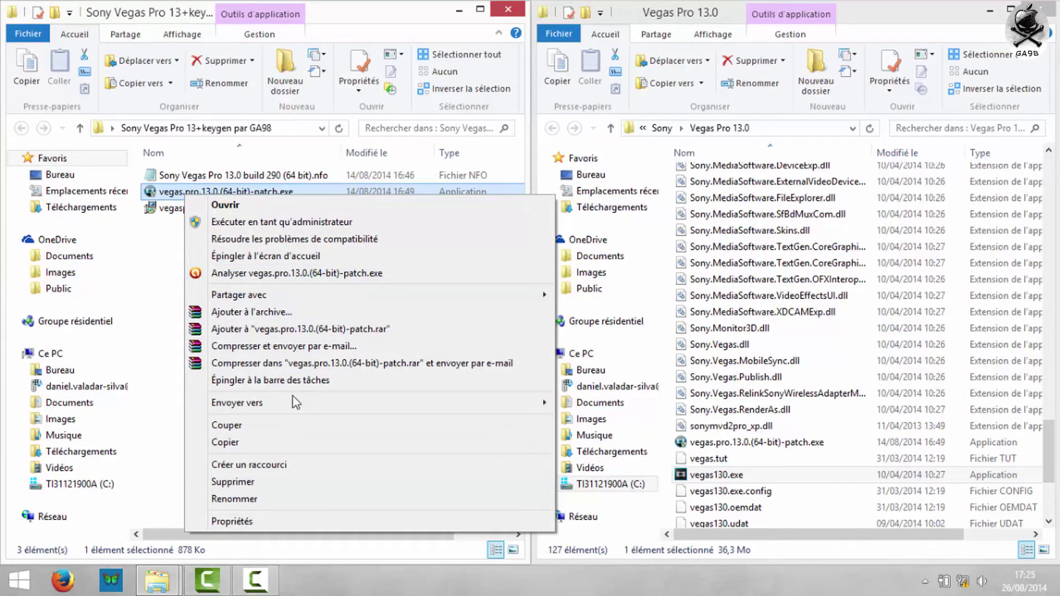
{"action": "left_click", "coordinate": [234, 441]}
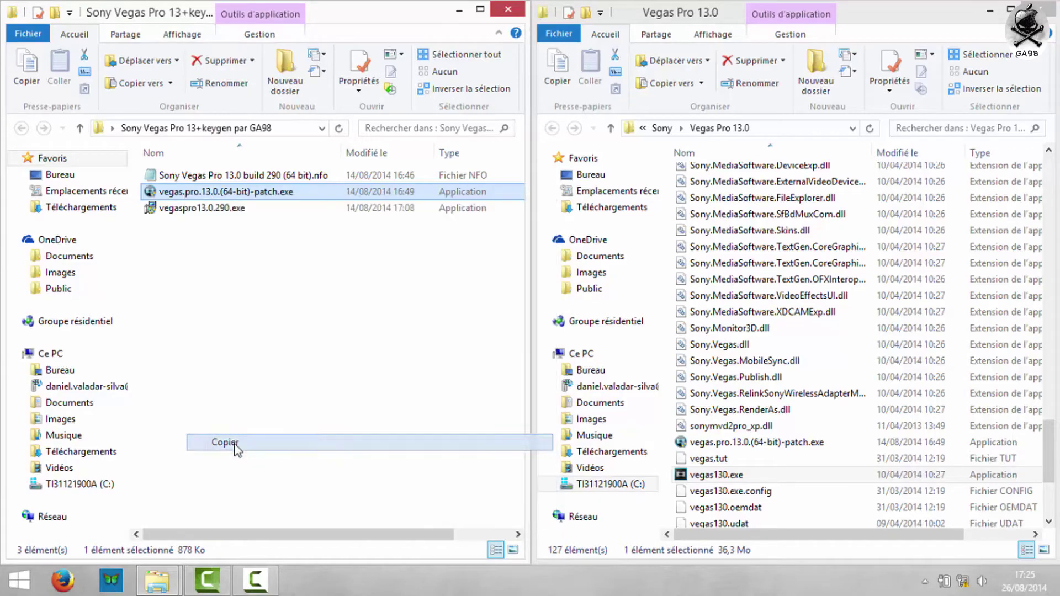
{"action": "left_click", "coordinate": [667, 428]}
{"action": "right_click", "coordinate": [667, 428]}
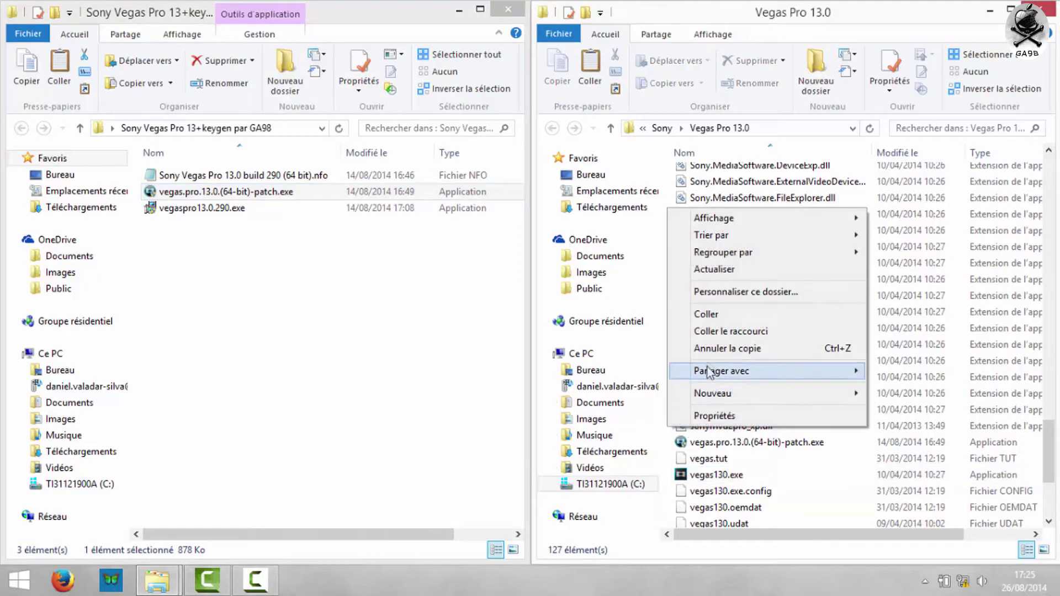
{"action": "left_click", "coordinate": [711, 313]}
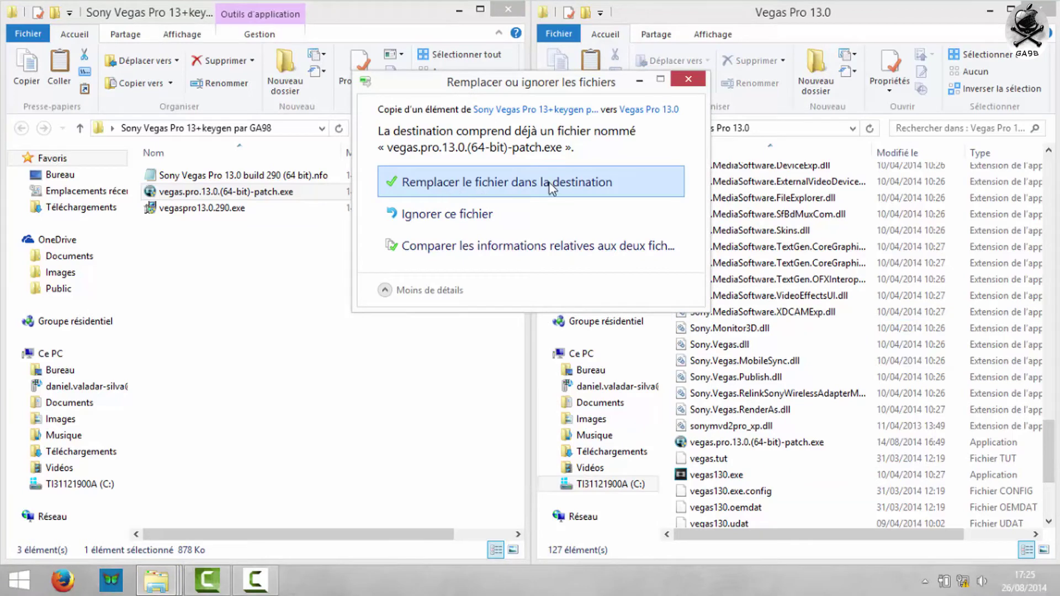
{"action": "left_click", "coordinate": [500, 182]}
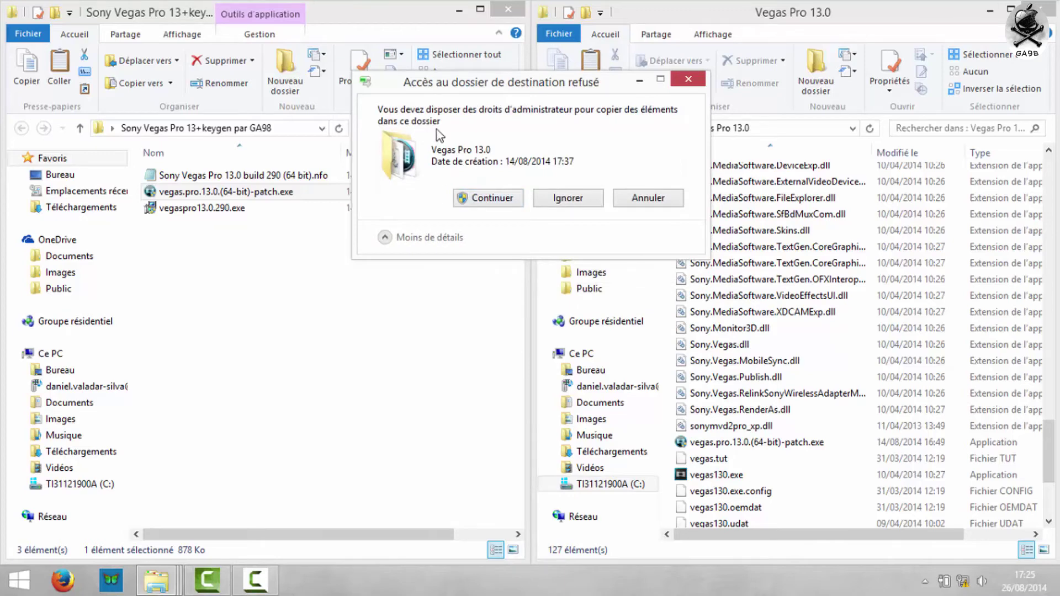
{"action": "left_click", "coordinate": [498, 200]}
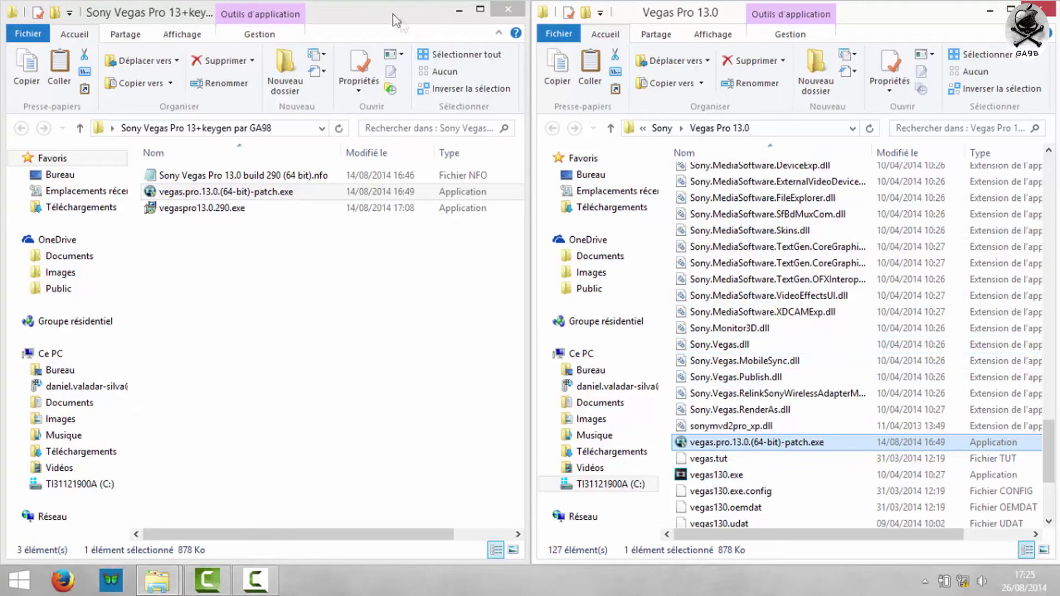
Close and delete the extracted folder, and maximize the Vegas Pro 13.0 installation folder window.
{"action": "left_click", "coordinate": [503, 33]}
{"action": "left_click", "coordinate": [507, 8]}
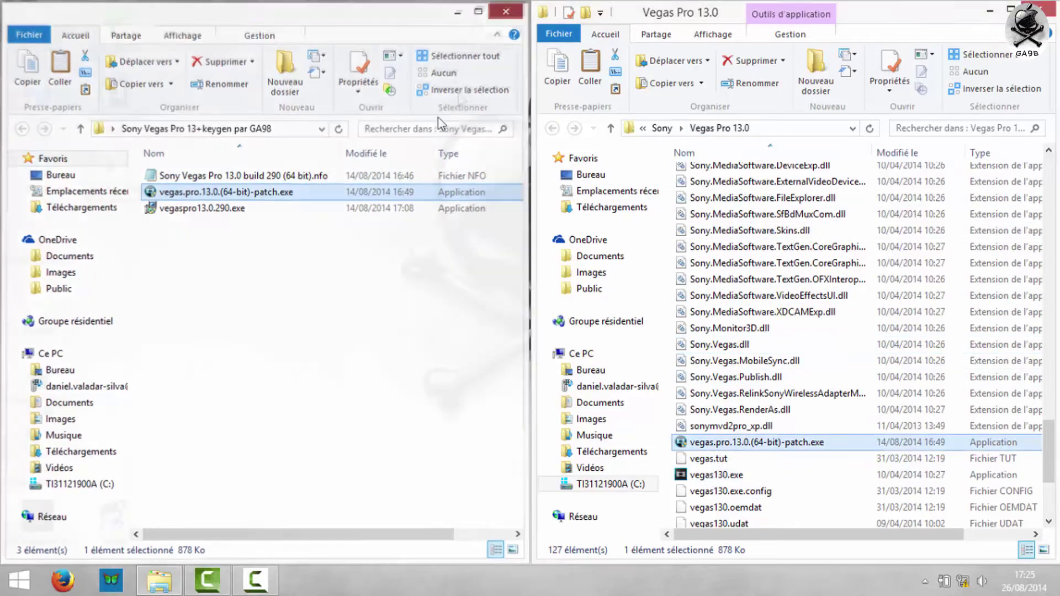
{"action": "key", "text": "Delete"}
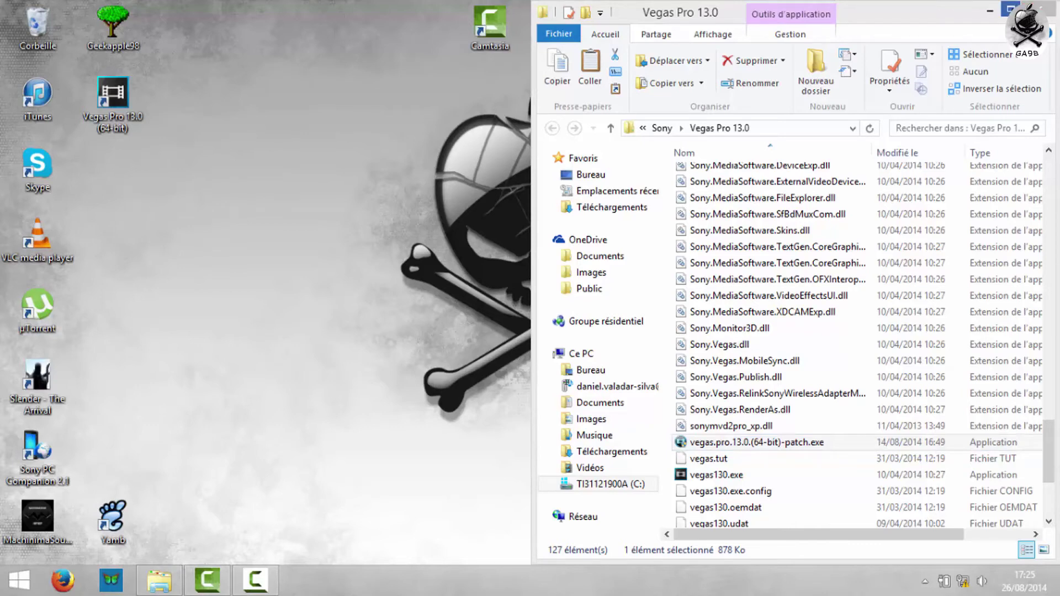
{"action": "left_click", "coordinate": [1010, 9]}
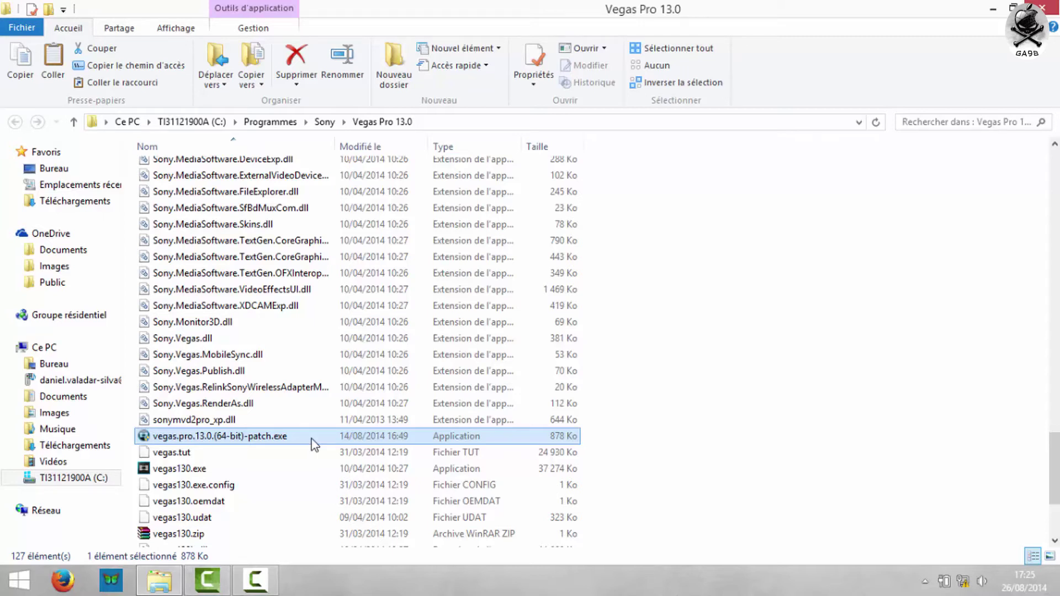
{"action": "left_click", "coordinate": [925, 582]}
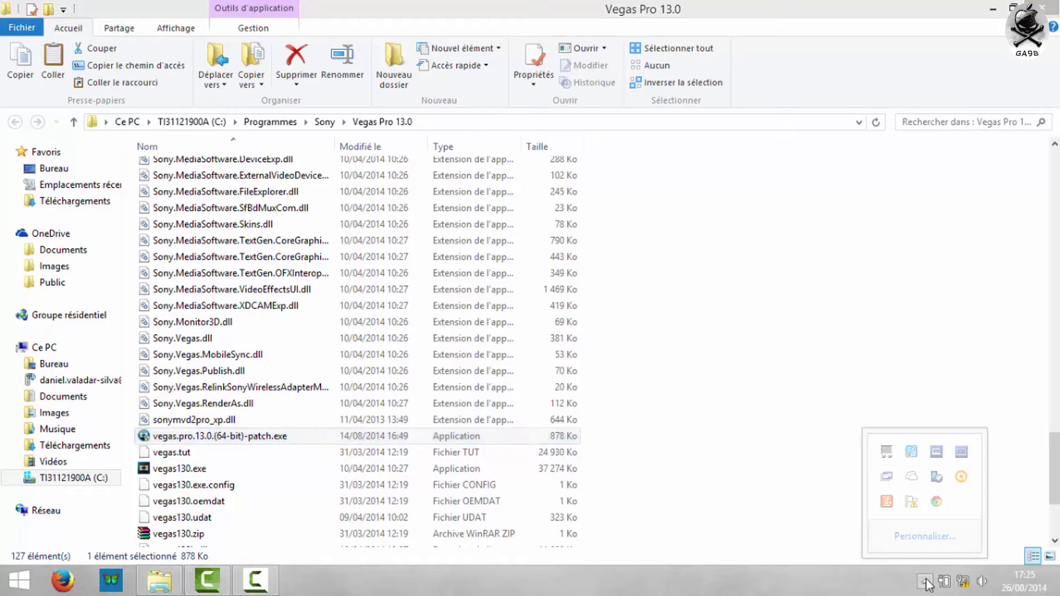
{"action": "left_click", "coordinate": [256, 579]}
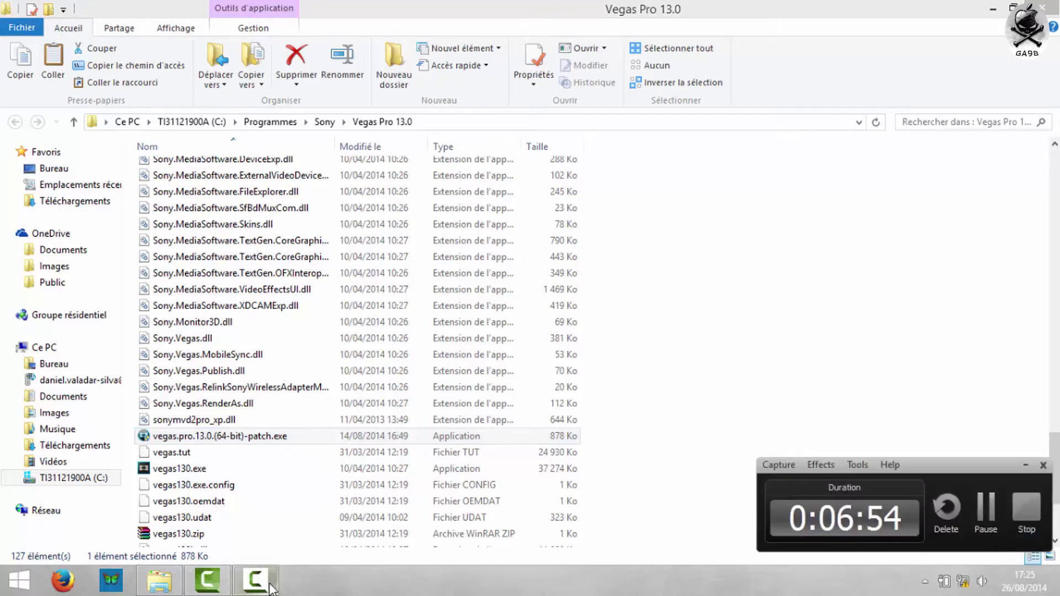
{"action": "left_click", "coordinate": [1026, 465]}
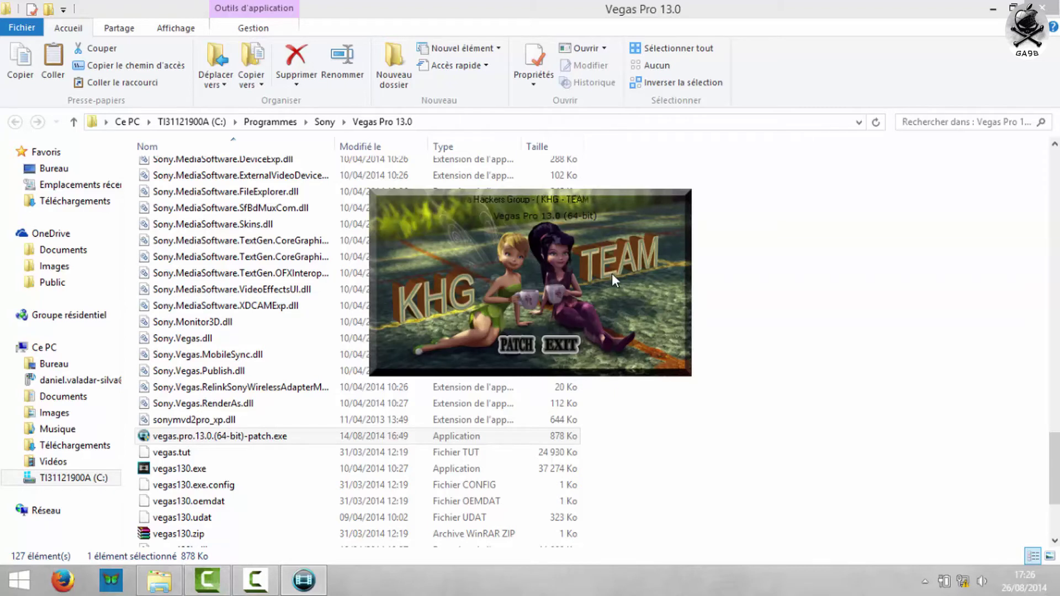
Lower the system volume to 0, apply the patch to Vegas Pro 13.0 (64-bit), and exit the patcher.
{"action": "left_click", "coordinate": [981, 580]}
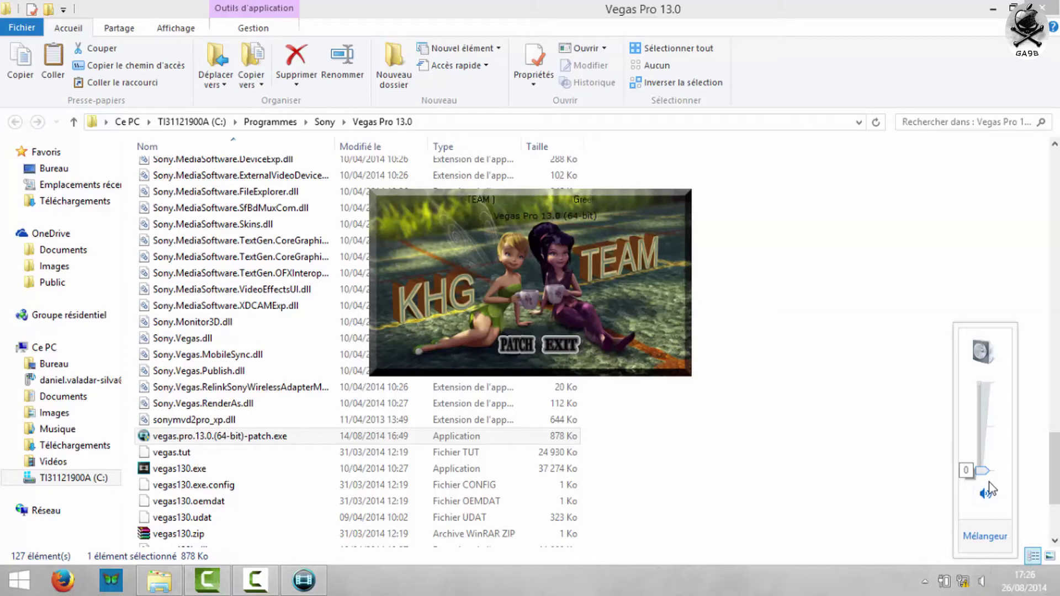
{"action": "left_click", "coordinate": [612, 420]}
{"action": "left_click_drag", "start_coordinate": [509, 246], "coordinate": [478, 214]}
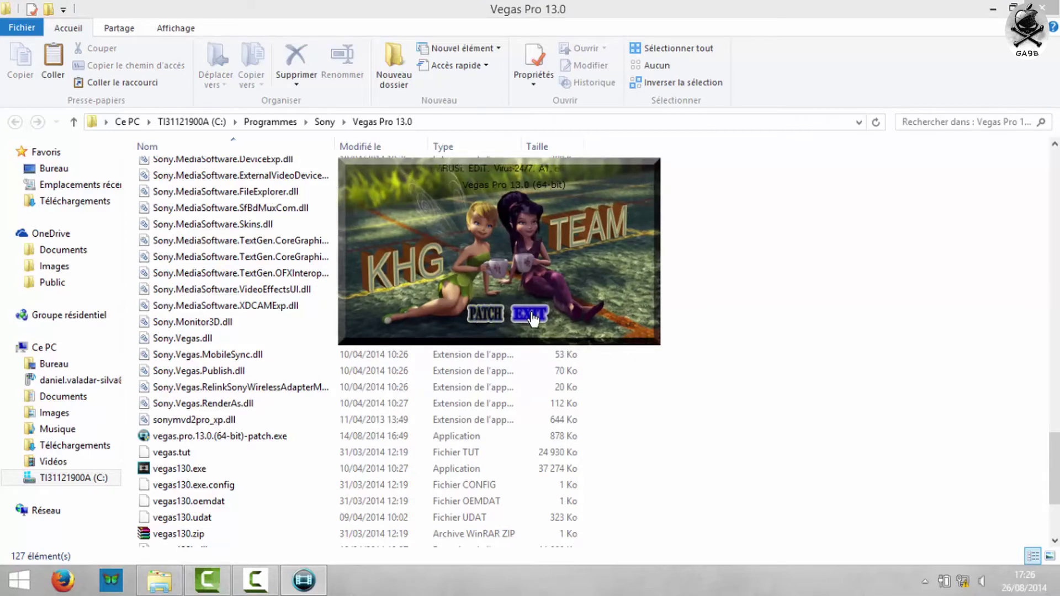
{"action": "left_click", "coordinate": [483, 316]}
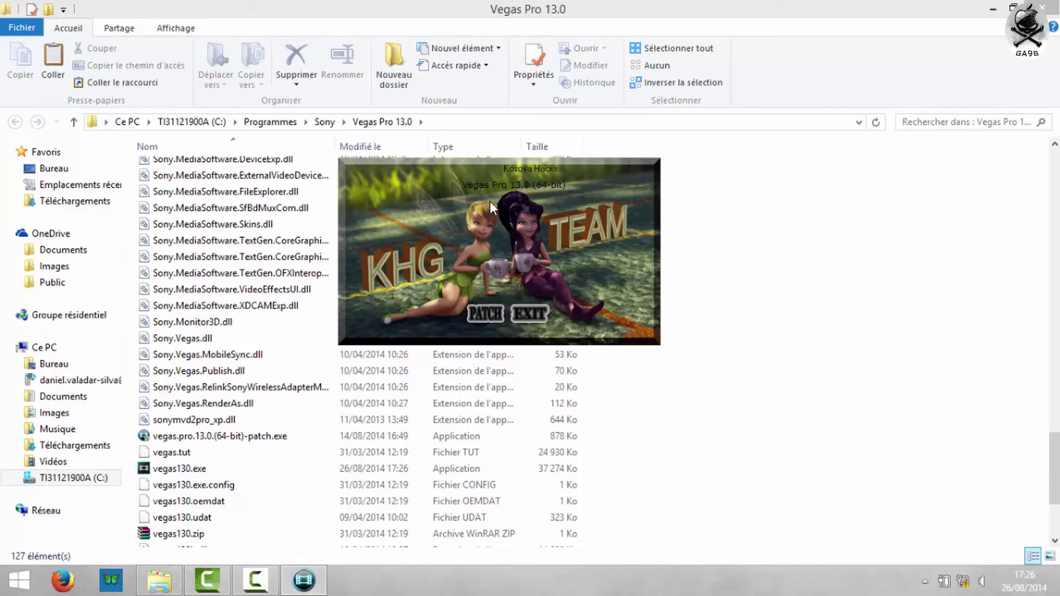
{"action": "left_click", "coordinate": [532, 314]}
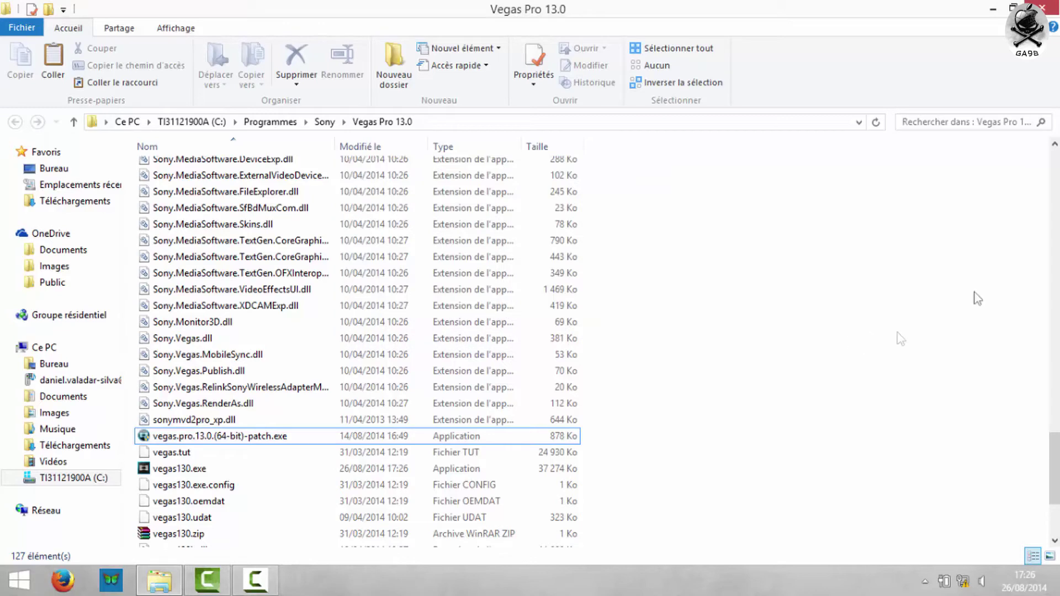
Close the installation folder, launch Vegas Pro 13.0 from its desktop shortcut, and dismiss the startup warning.
{"action": "key", "text": "F10"}
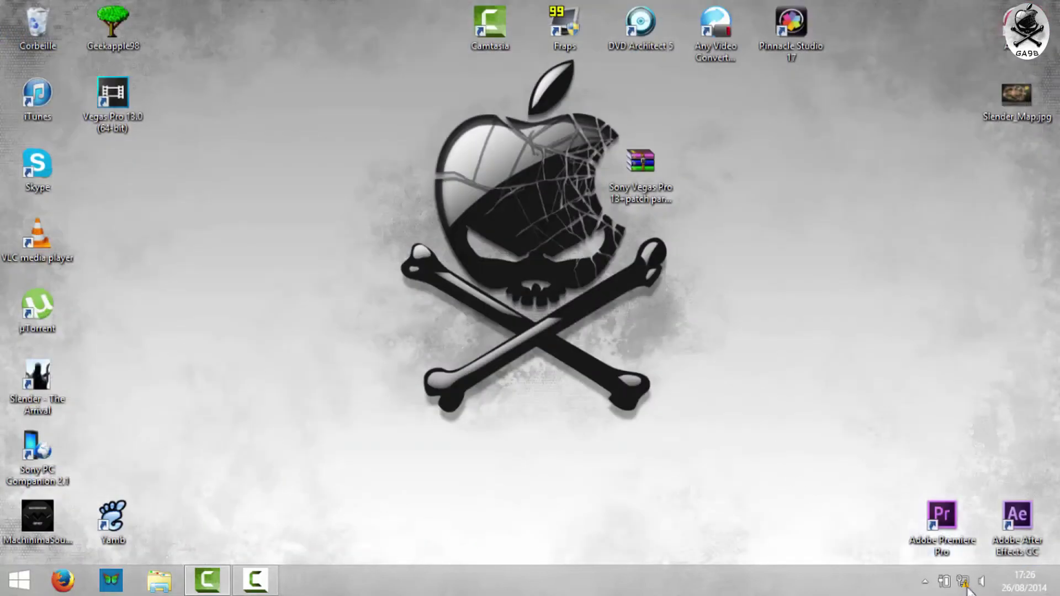
{"action": "left_click", "coordinate": [118, 111]}
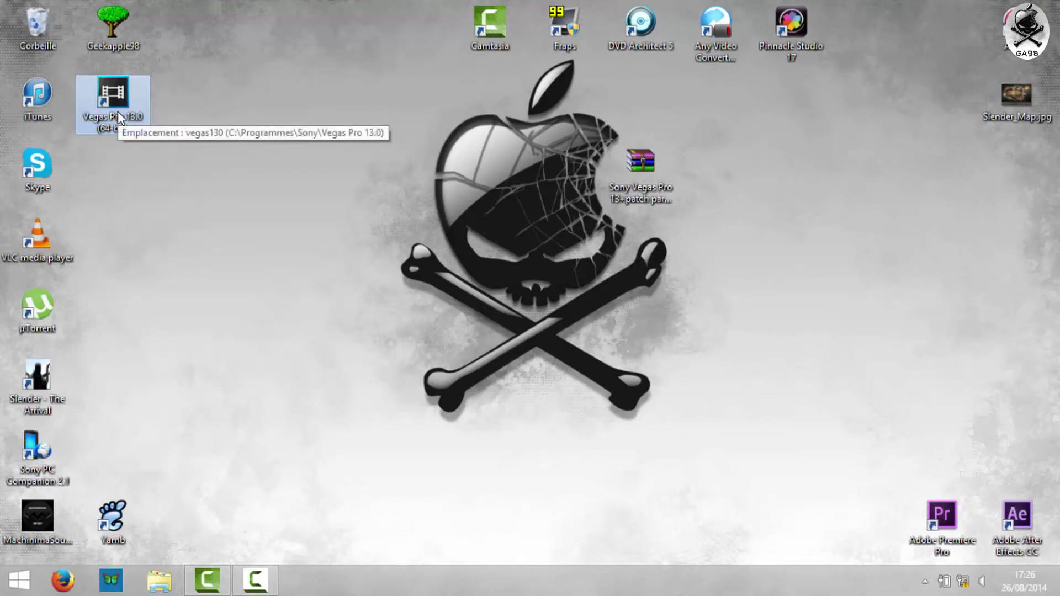
{"action": "double_click", "coordinate": [119, 117]}
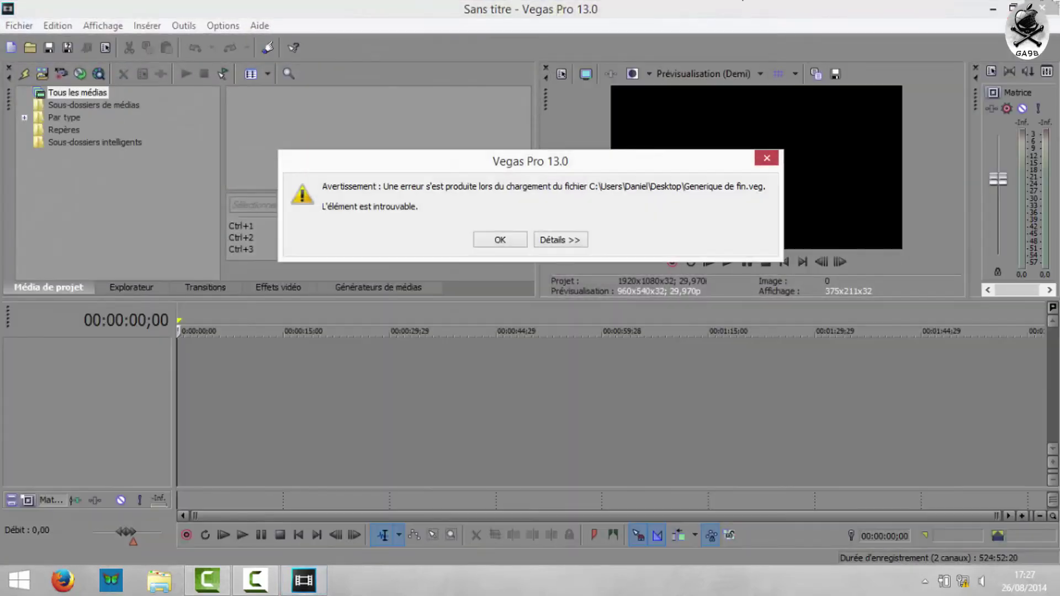
{"action": "key", "text": "super+c"}
{"action": "left_click", "coordinate": [562, 240]}
{"action": "left_click", "coordinate": [566, 241]}
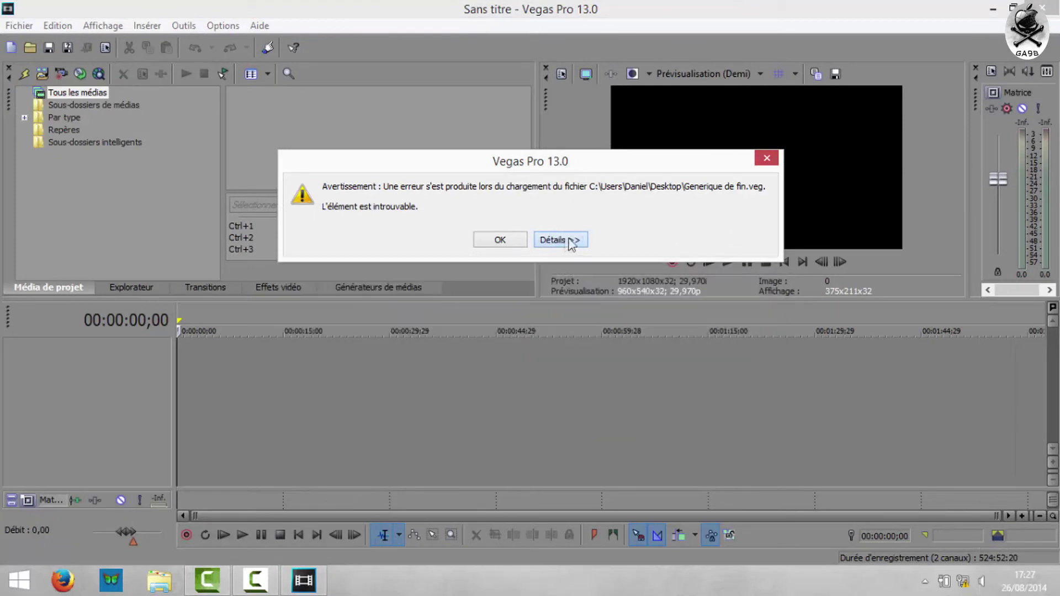
{"action": "left_click", "coordinate": [771, 161]}
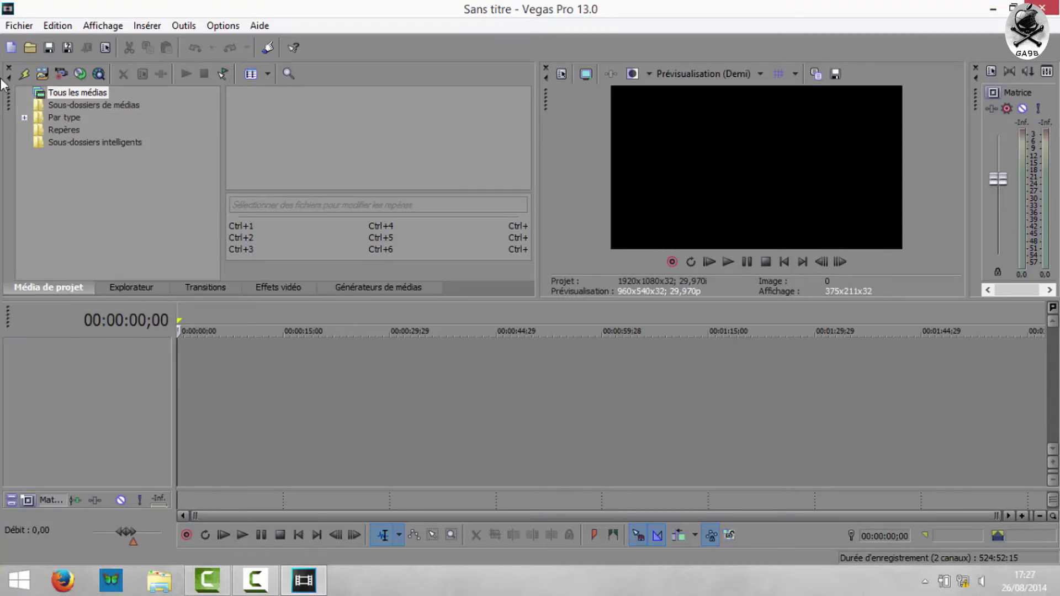
Check the registration entries in Vegas Pro's help commands, and close the program.
{"action": "left_click_drag", "start_coordinate": [374, 5], "coordinate": [499, 100]}
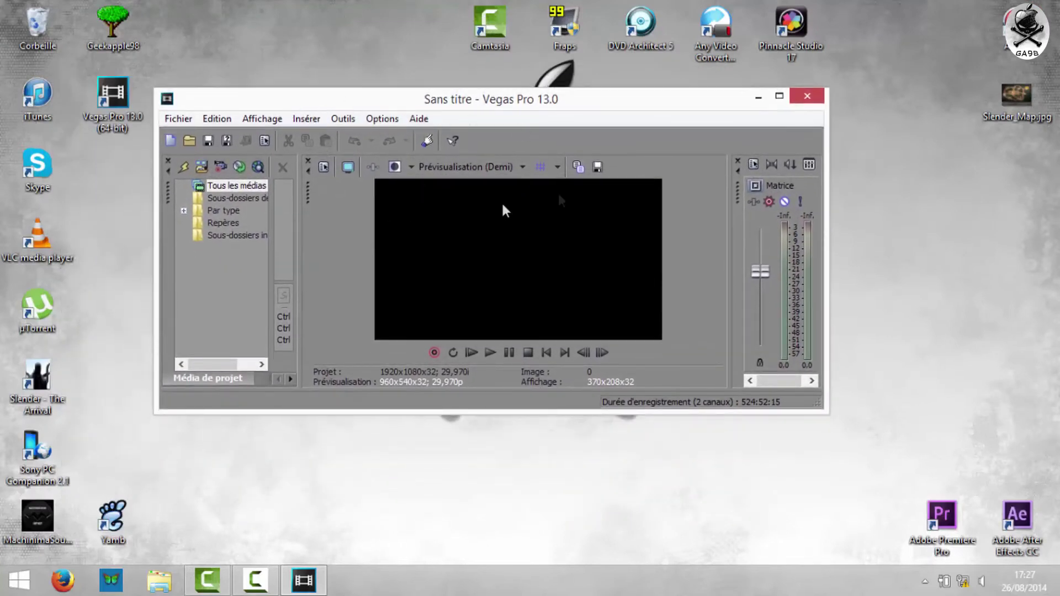
{"action": "left_click", "coordinate": [779, 96]}
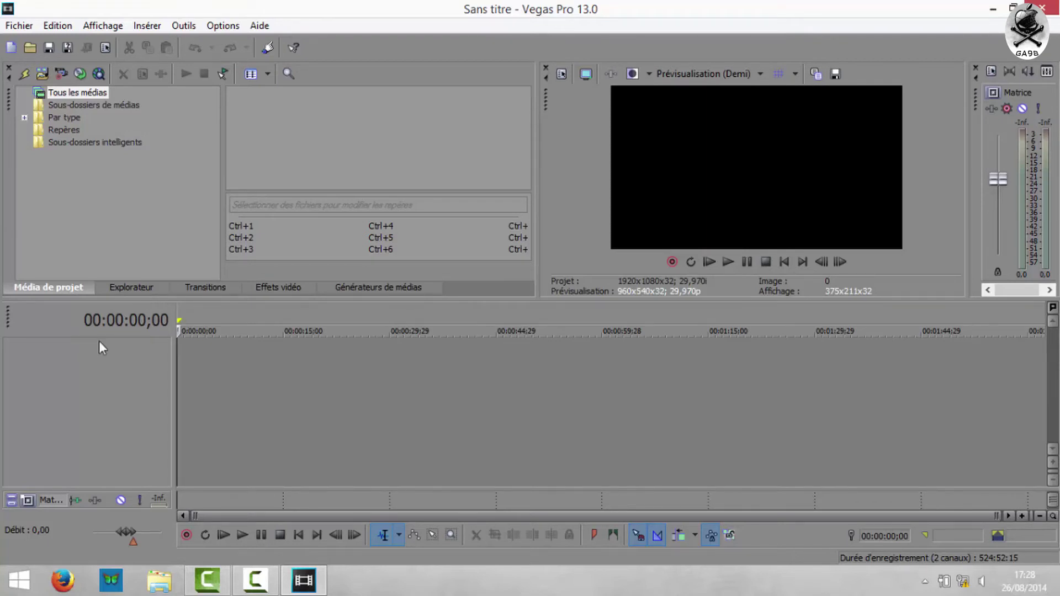
{"action": "mouse_move", "coordinate": [433, 7]}
{"action": "left_mouse_down"}
{"action": "mouse_move", "coordinate": [440, 105]}
{"action": "mouse_move", "coordinate": [426, 5]}
{"action": "left_mouse_up"}
{"action": "left_click", "coordinate": [260, 26]}
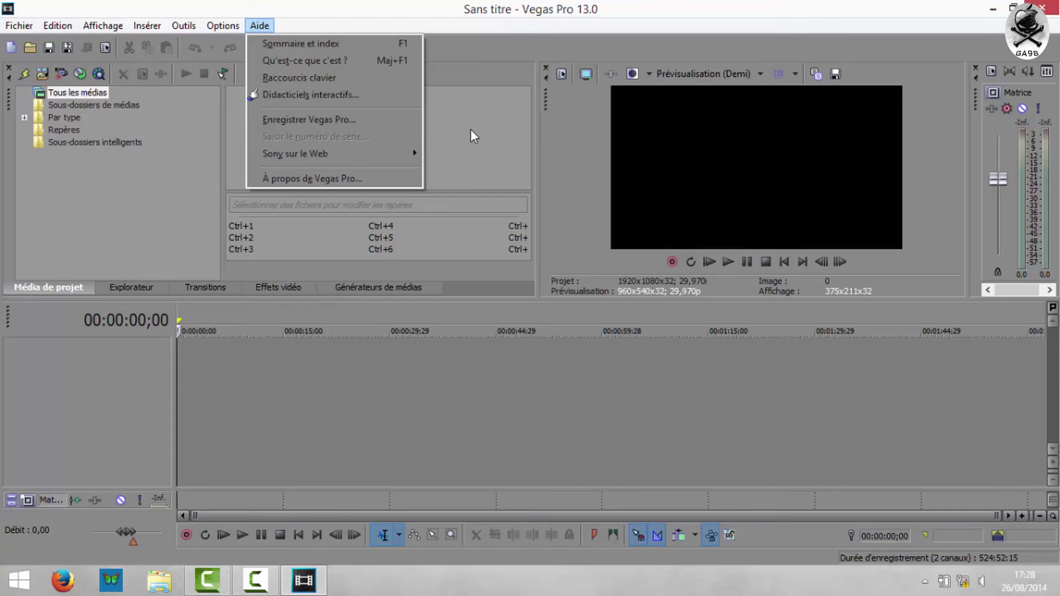
{"action": "left_click_drag", "start_coordinate": [668, 7], "coordinate": [513, 73]}
{"action": "left_click", "coordinate": [770, 59]}
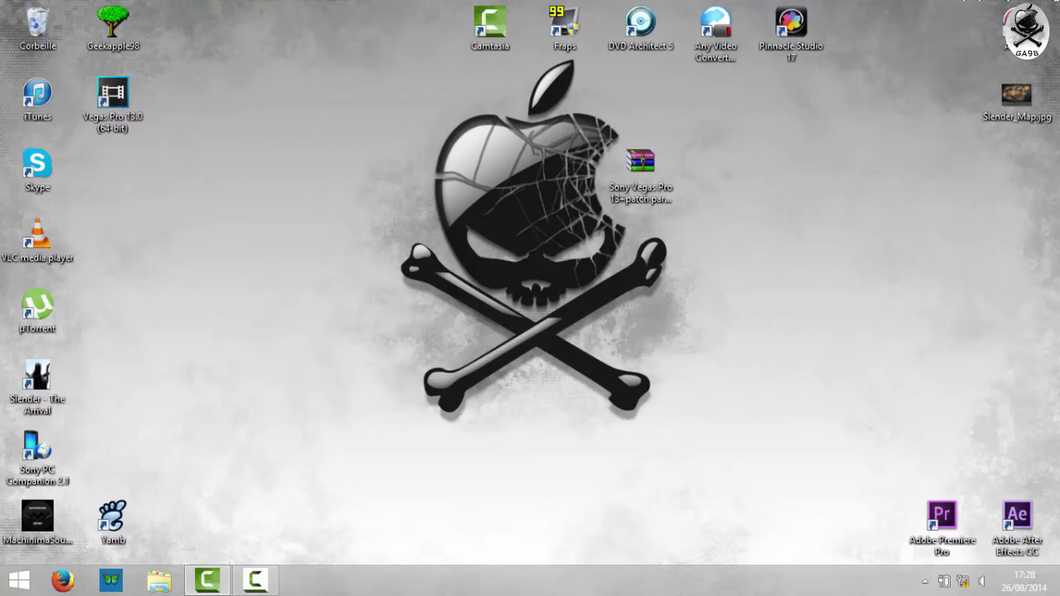
Search Windows for "pare fe" and open the Pare-feu Windows settings.
{"action": "mouse_move", "coordinate": [1057, 4]}
{"action": "left_click", "coordinate": [1021, 148]}
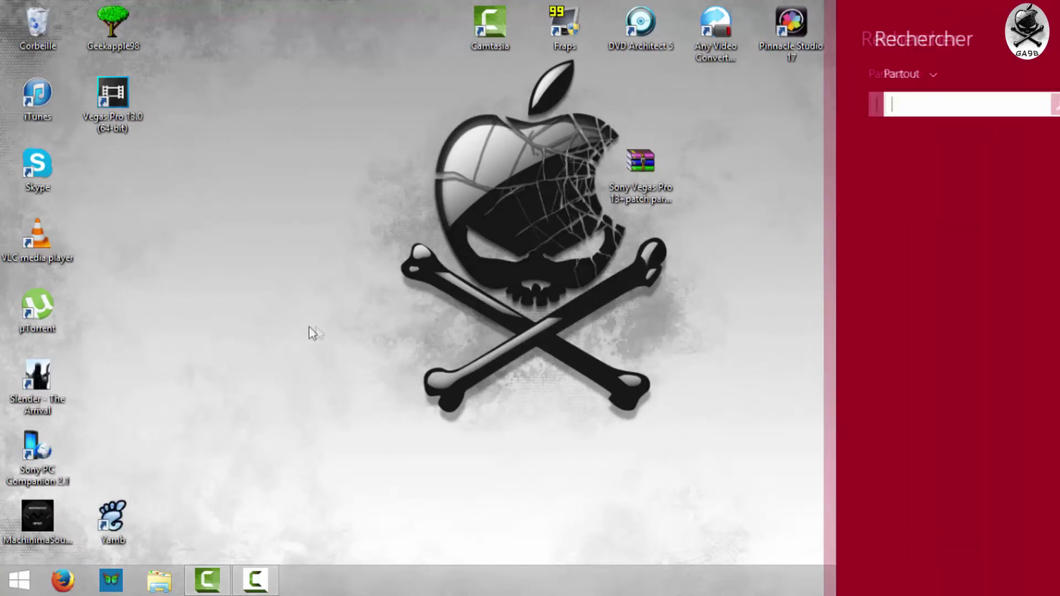
{"action": "type", "text": "pare f"}
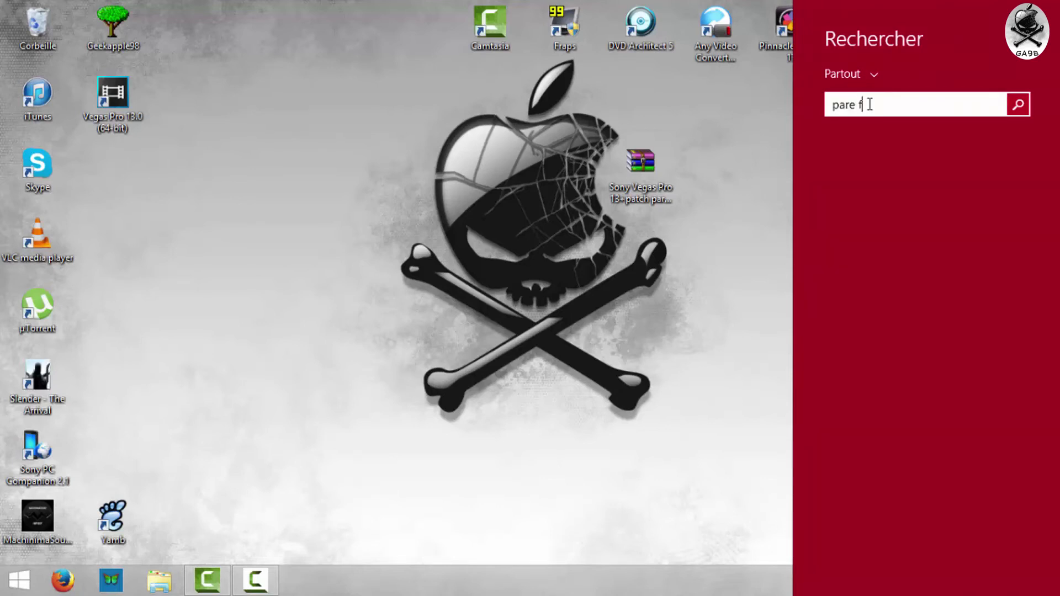
{"action": "type", "text": "e"}
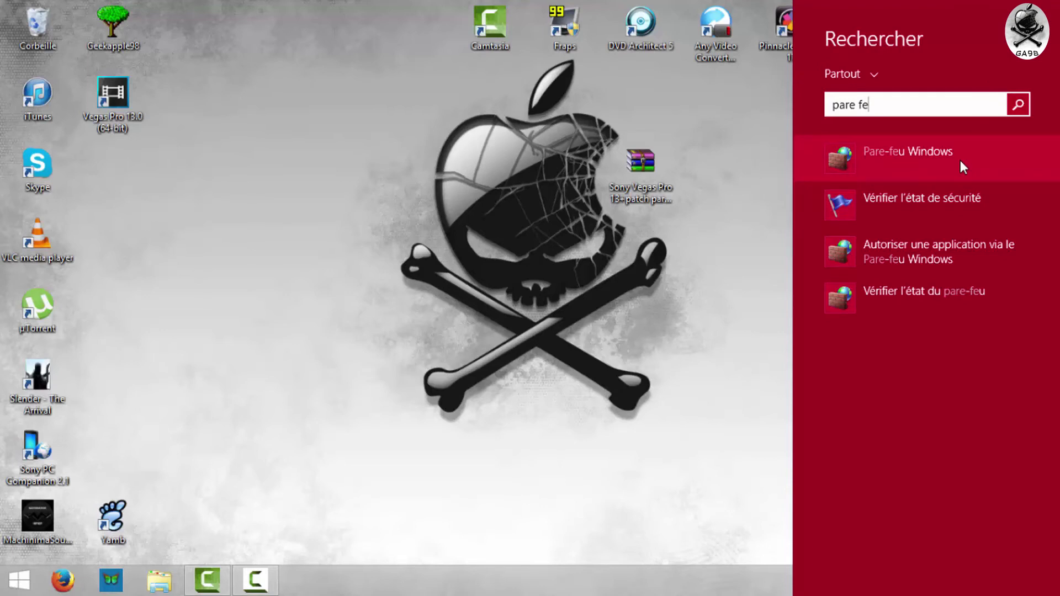
{"action": "left_click", "coordinate": [921, 161]}
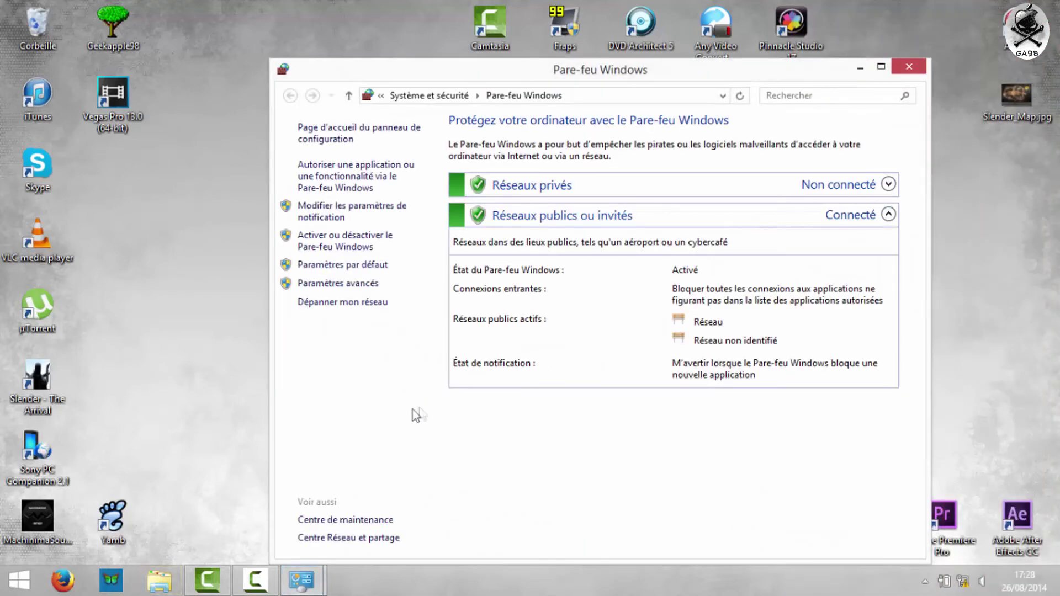
Open the firewall's advanced security settings, close the basic Pare-feu Windows window, and maximize the advanced one.
{"action": "left_click", "coordinate": [881, 66]}
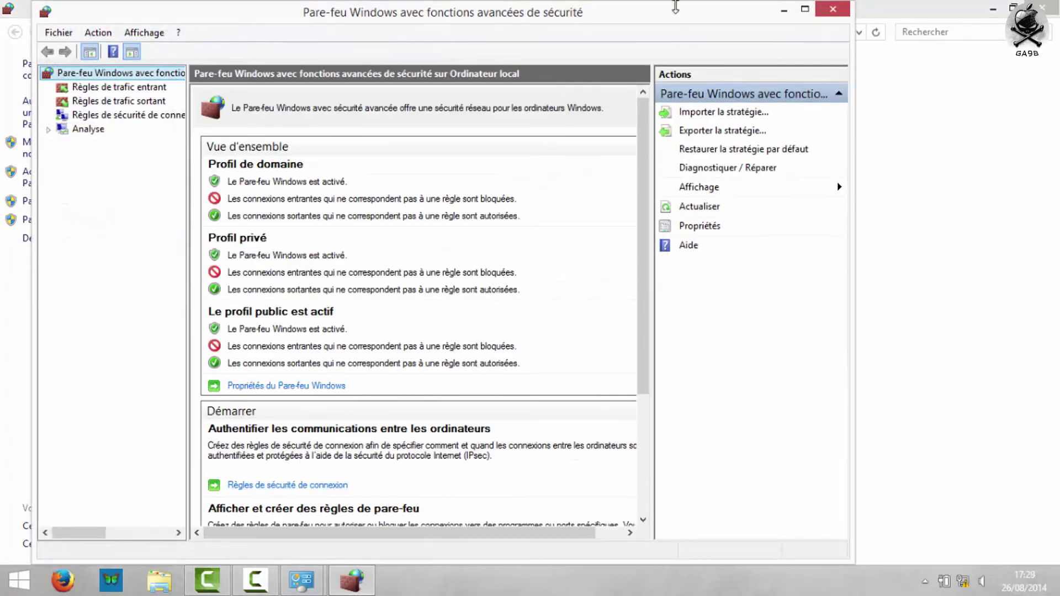
{"action": "left_click_drag", "start_coordinate": [666, 20], "coordinate": [634, 40]}
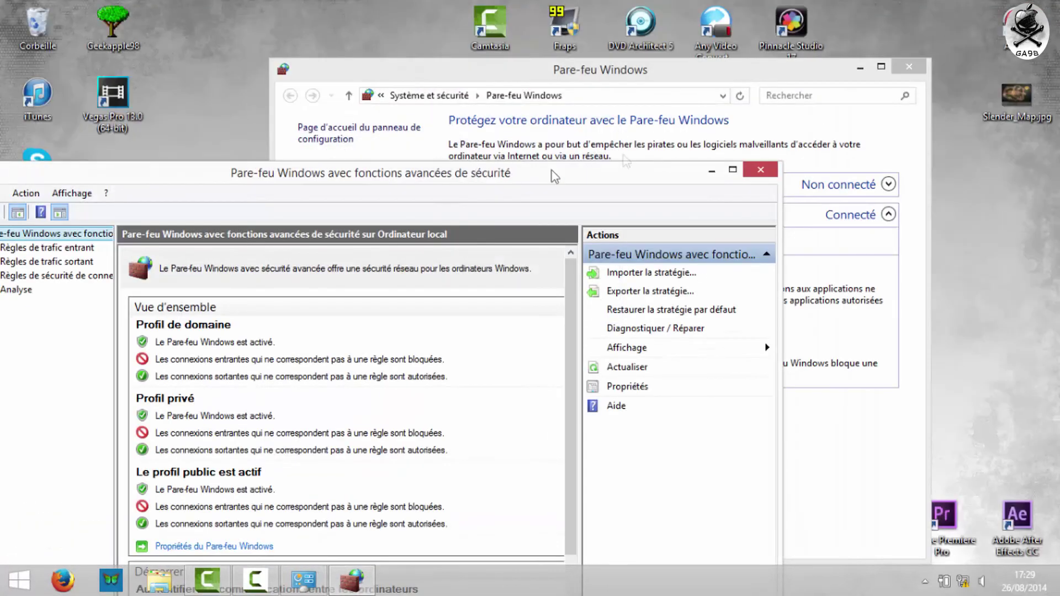
{"action": "left_click", "coordinate": [908, 66]}
{"action": "left_click", "coordinate": [732, 170]}
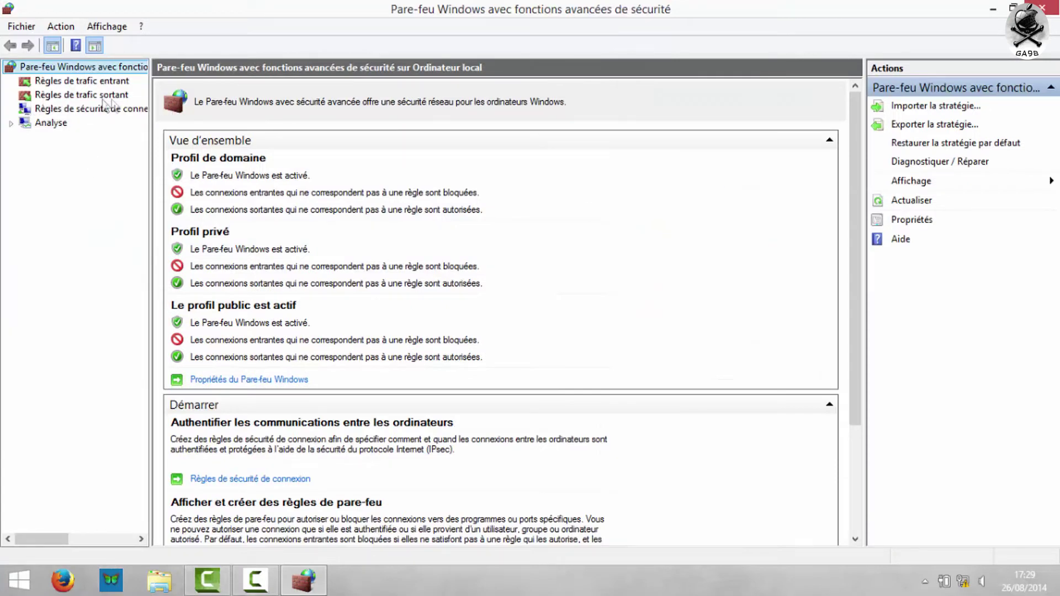
Open the outbound traffic rules and delete the SONY VEGAS PRO rule.
{"action": "left_click", "coordinate": [87, 95]}
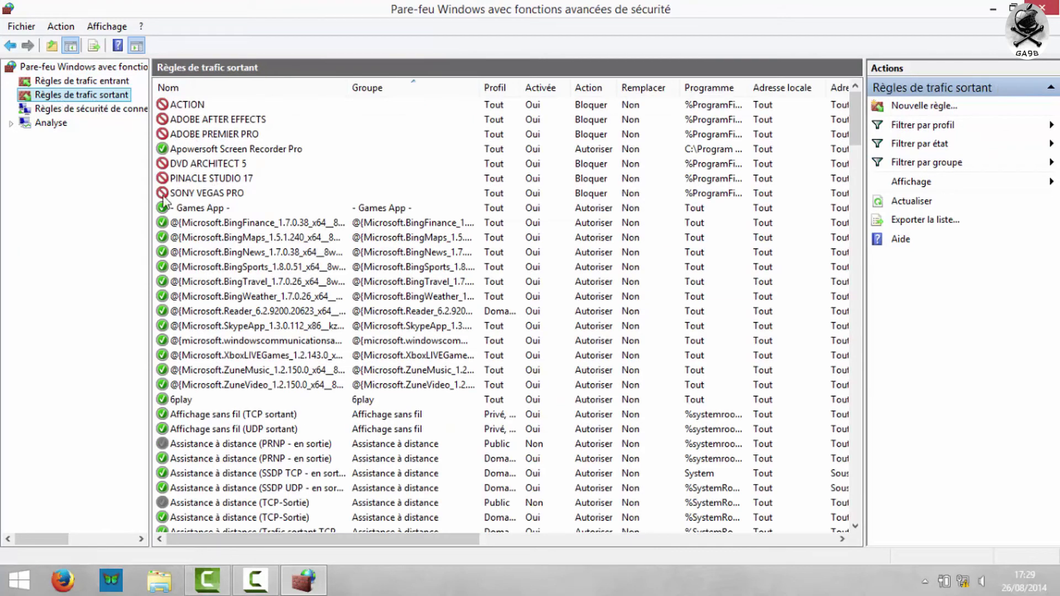
{"action": "left_click", "coordinate": [220, 191]}
{"action": "key", "text": "Delete"}
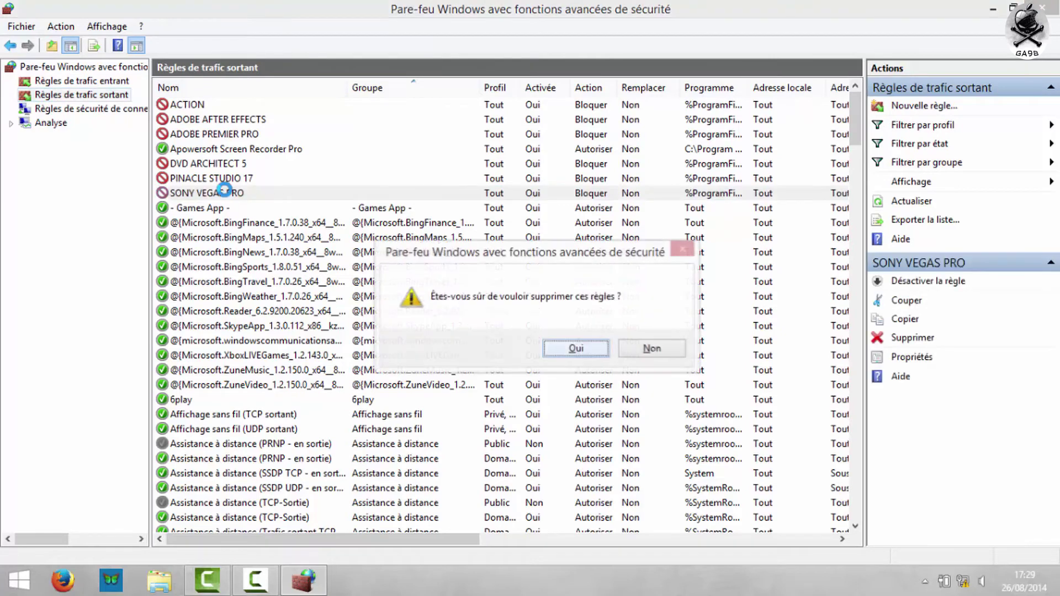
{"action": "key", "text": "Return"}
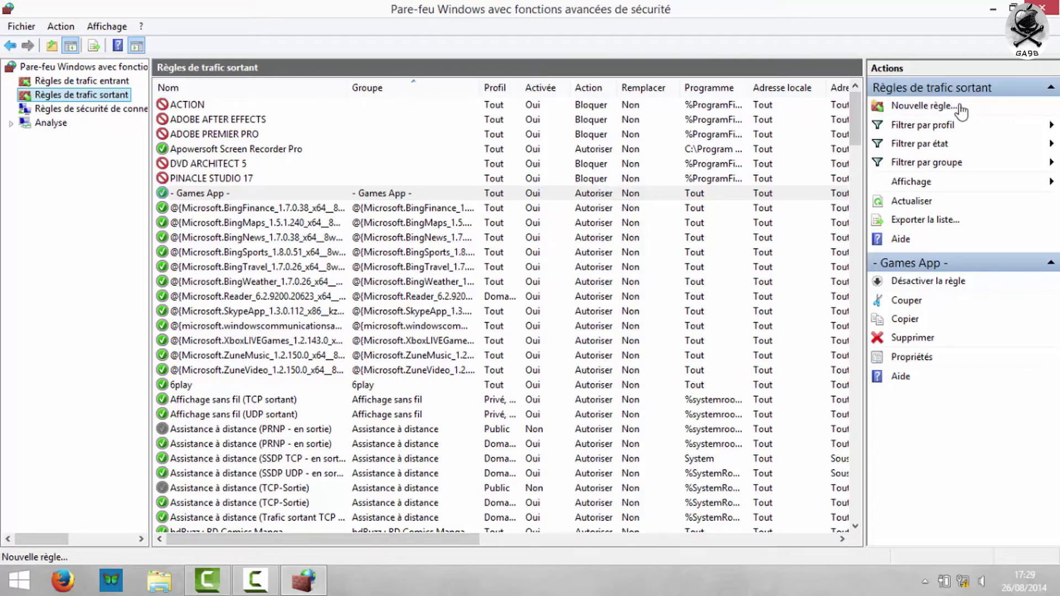
Start a new outbound rule of type Programme and browse the C: drive for its executable in a maximized file dialog.
{"action": "left_click", "coordinate": [910, 107]}
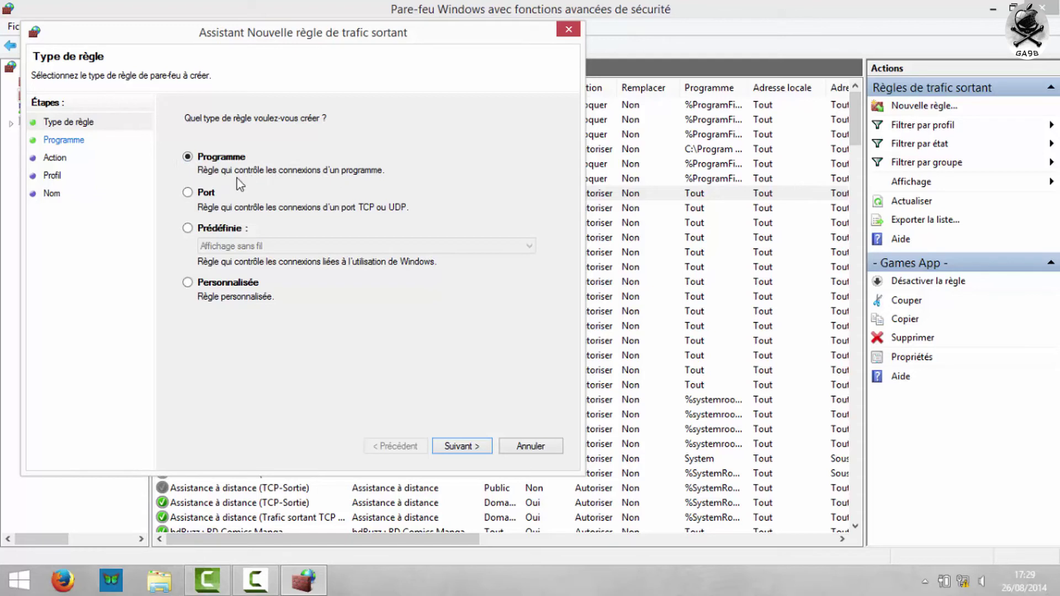
{"action": "left_click", "coordinate": [466, 448]}
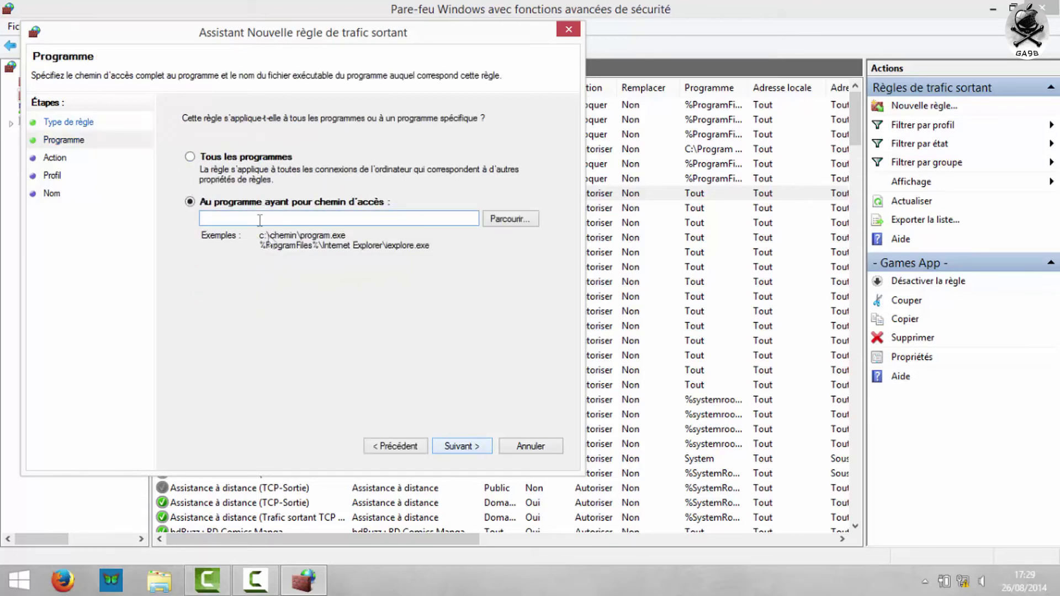
{"action": "left_click", "coordinate": [202, 218]}
{"action": "left_click", "coordinate": [509, 219]}
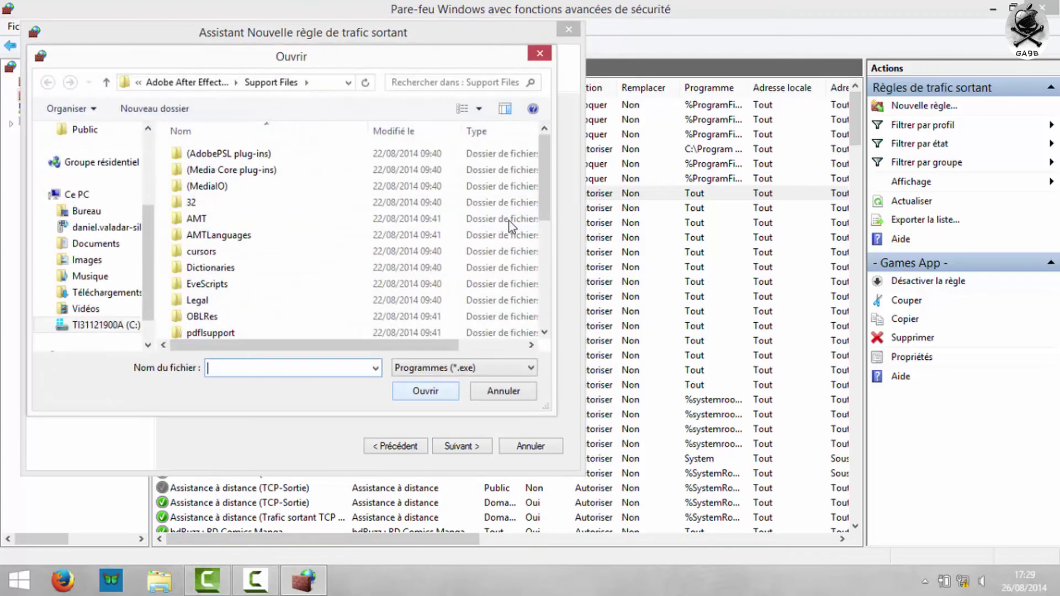
{"action": "double_click", "coordinate": [459, 58]}
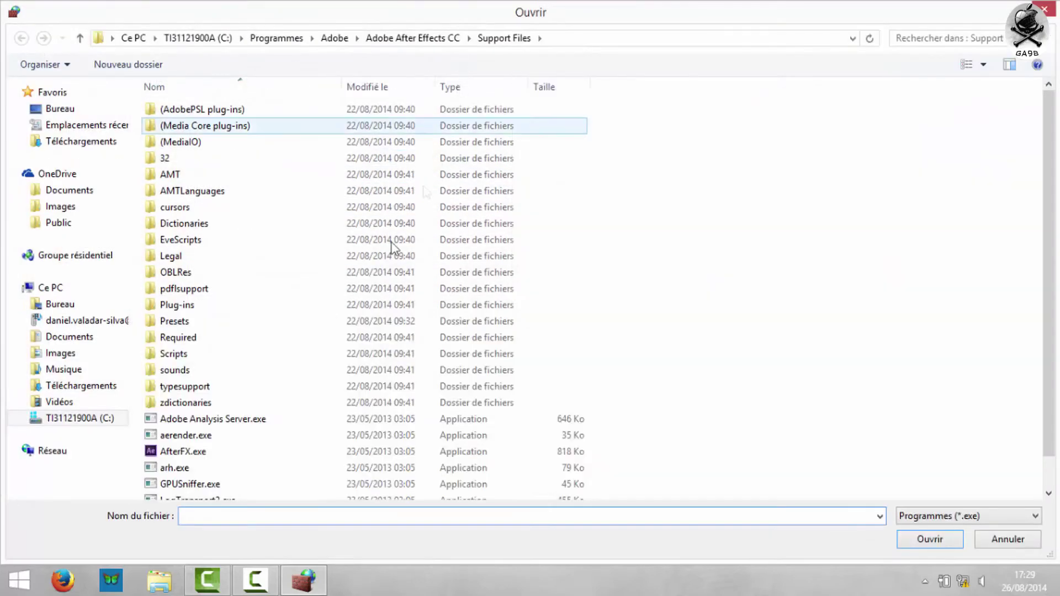
{"action": "left_click", "coordinate": [190, 37]}
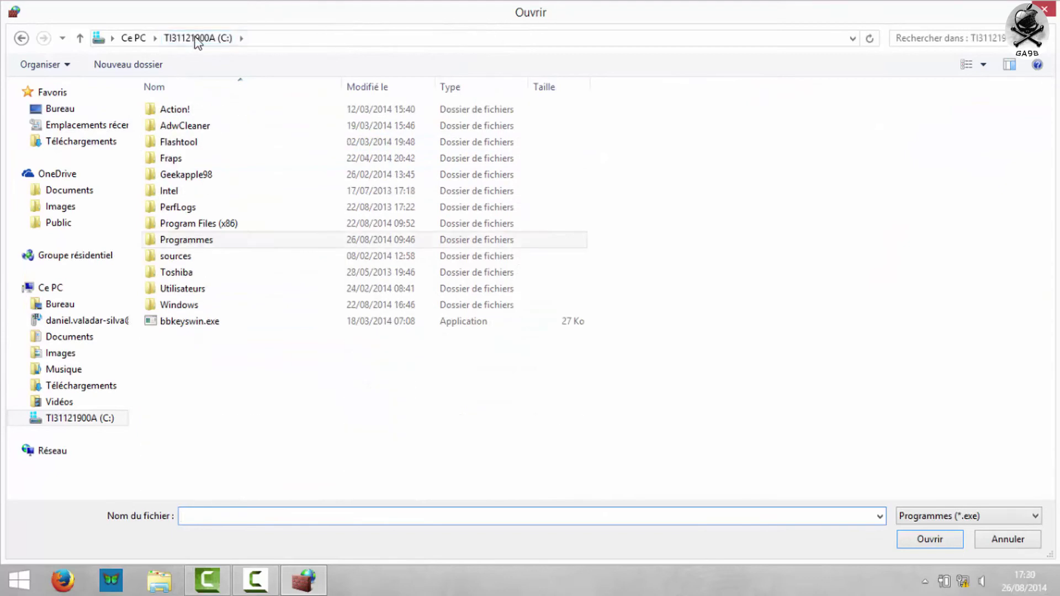
{"action": "left_click", "coordinate": [128, 39]}
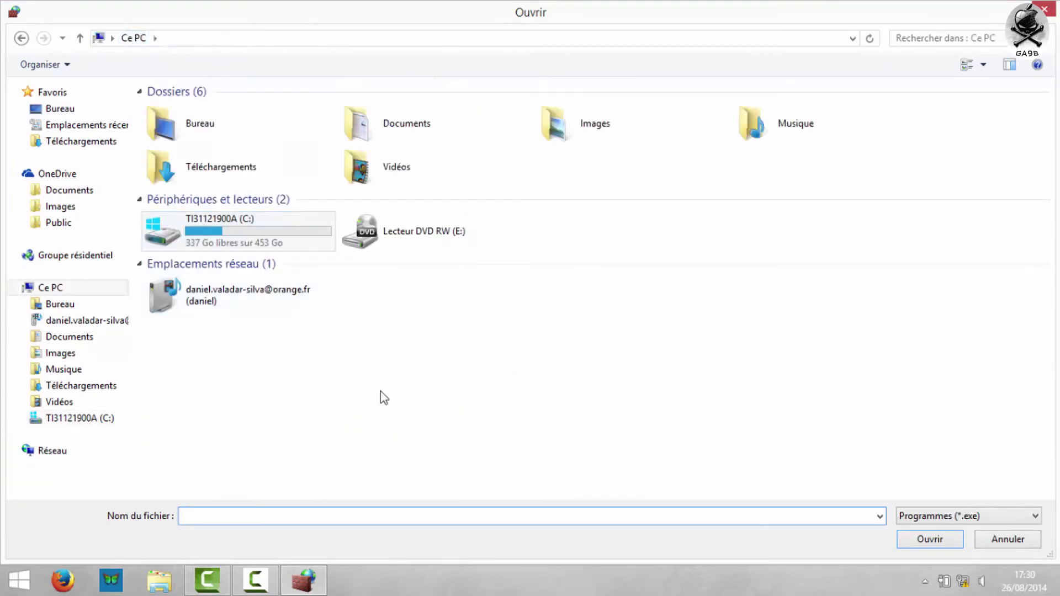
{"action": "double_click", "coordinate": [217, 231]}
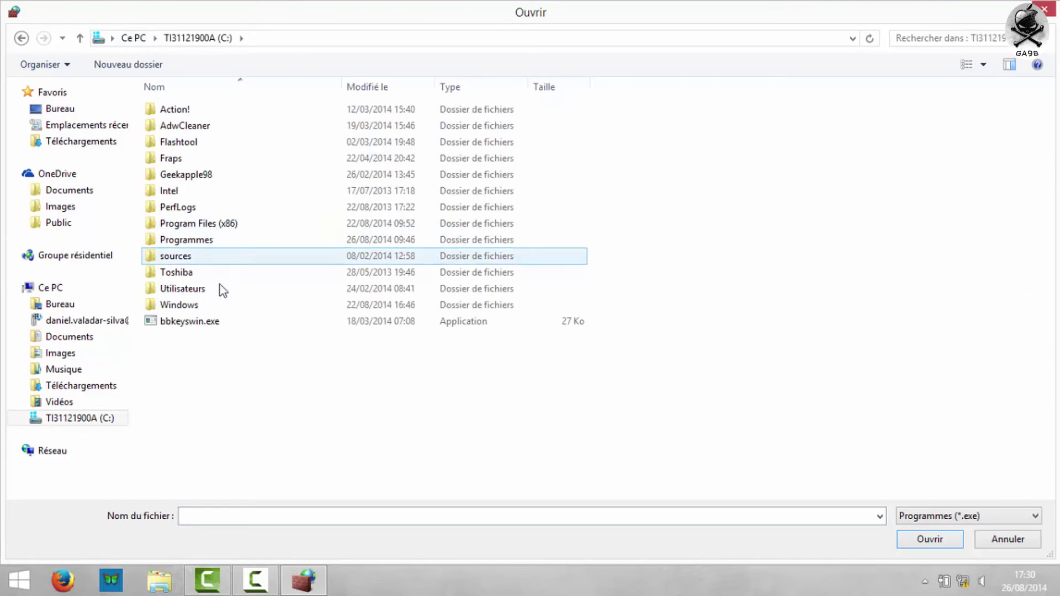
{"action": "double_click", "coordinate": [218, 239]}
{"action": "key", "text": "BackSpace"}
{"action": "double_click", "coordinate": [229, 245]}
{"action": "key", "text": "BackSpace"}
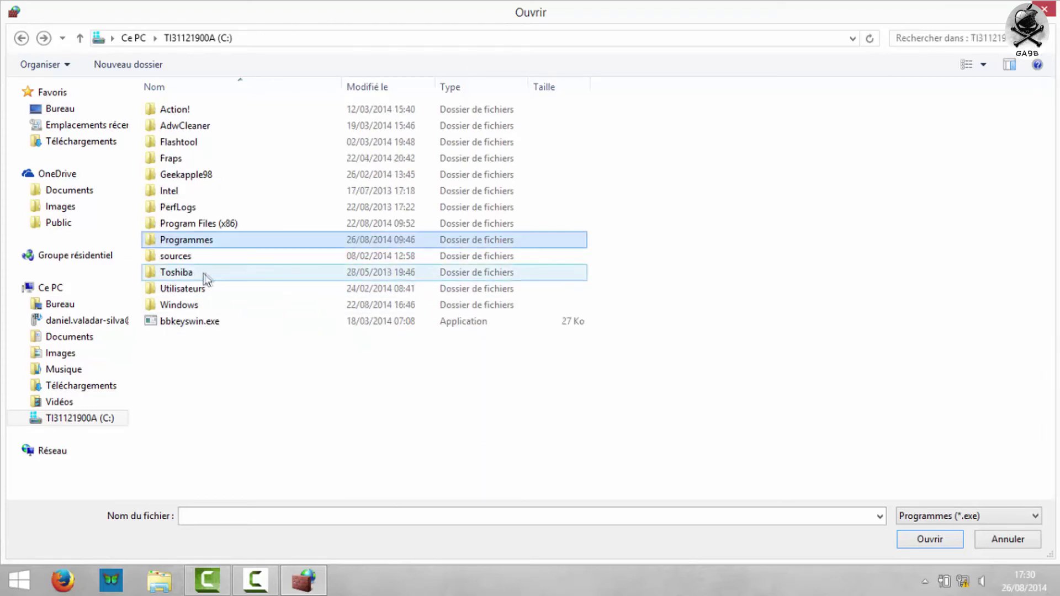
{"action": "left_click", "coordinate": [236, 227]}
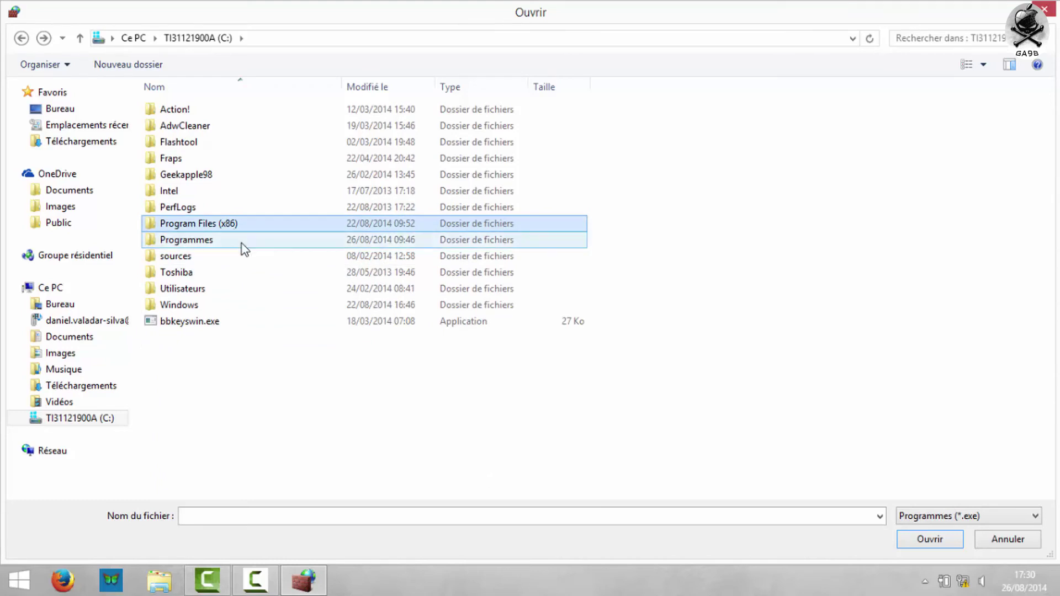
Go to the Vegas Pro 13.0 folder inside Programmes > Sony.
{"action": "double_click", "coordinate": [241, 243]}
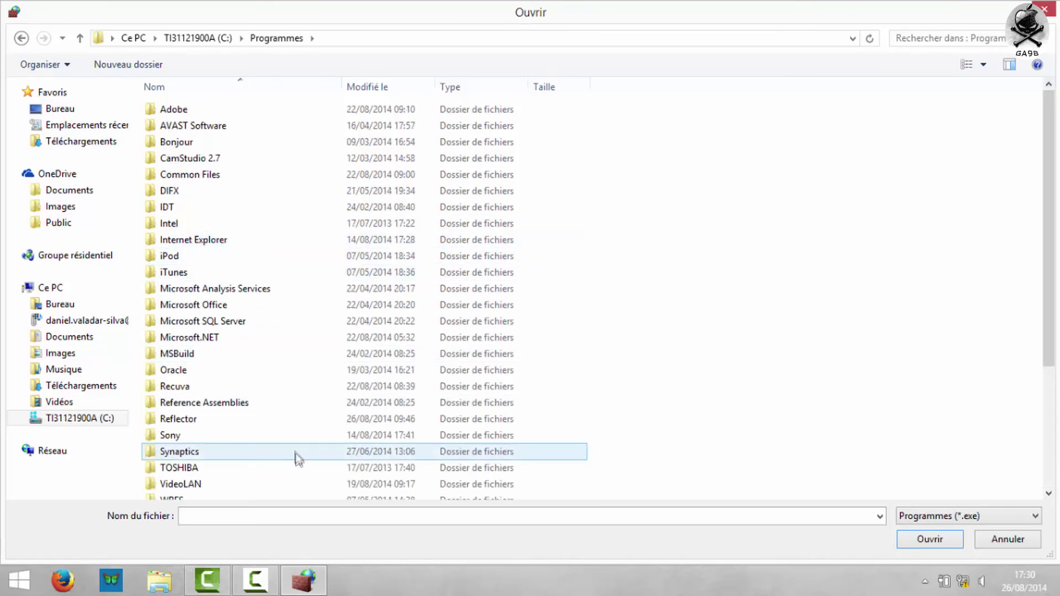
{"action": "scroll", "coordinate": [281, 441], "scroll_direction": "down", "scroll_amount": 4}
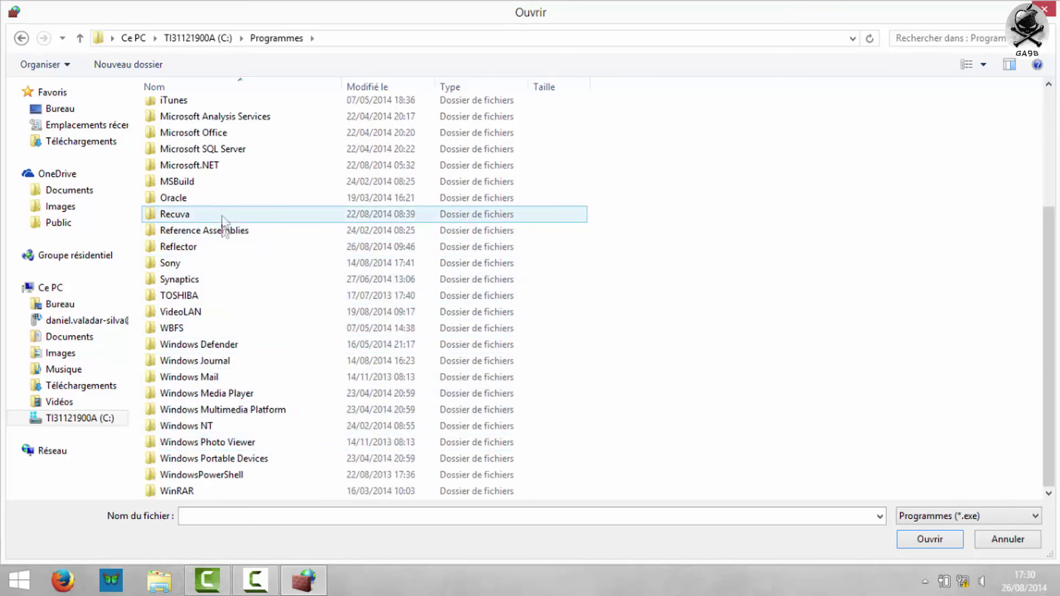
{"action": "double_click", "coordinate": [221, 263]}
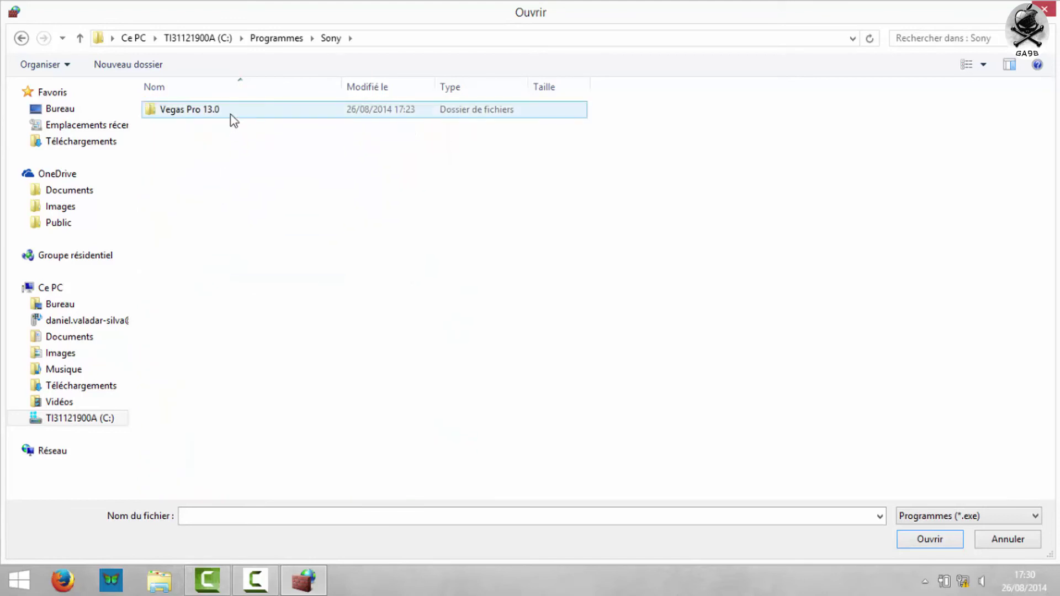
{"action": "double_click", "coordinate": [232, 118]}
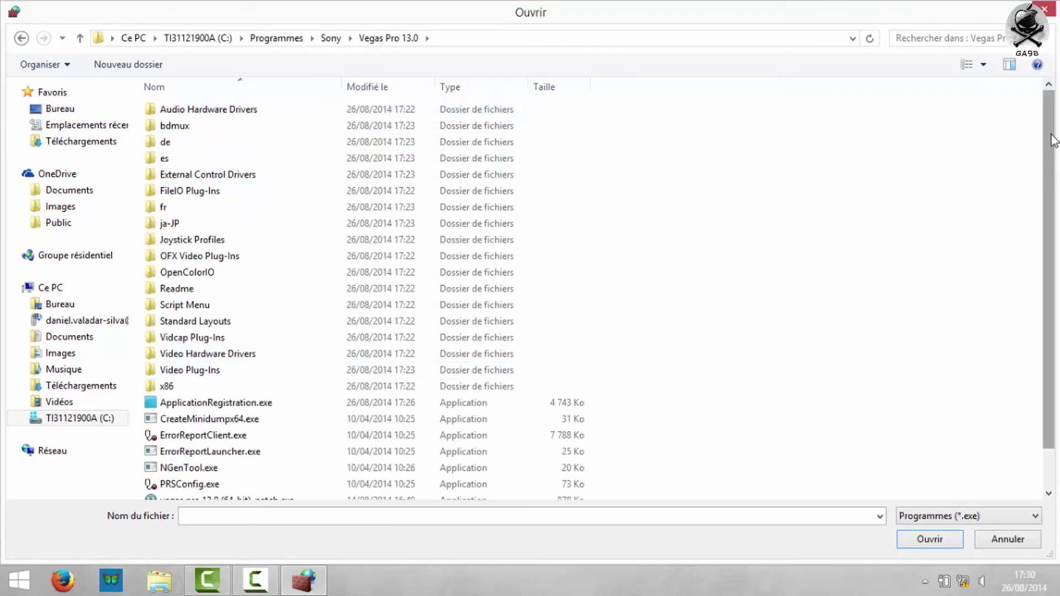
Choose vegas130.exe as the program the new rule applies to.
{"action": "left_click_drag", "start_coordinate": [1053, 139], "coordinate": [1048, 218]}
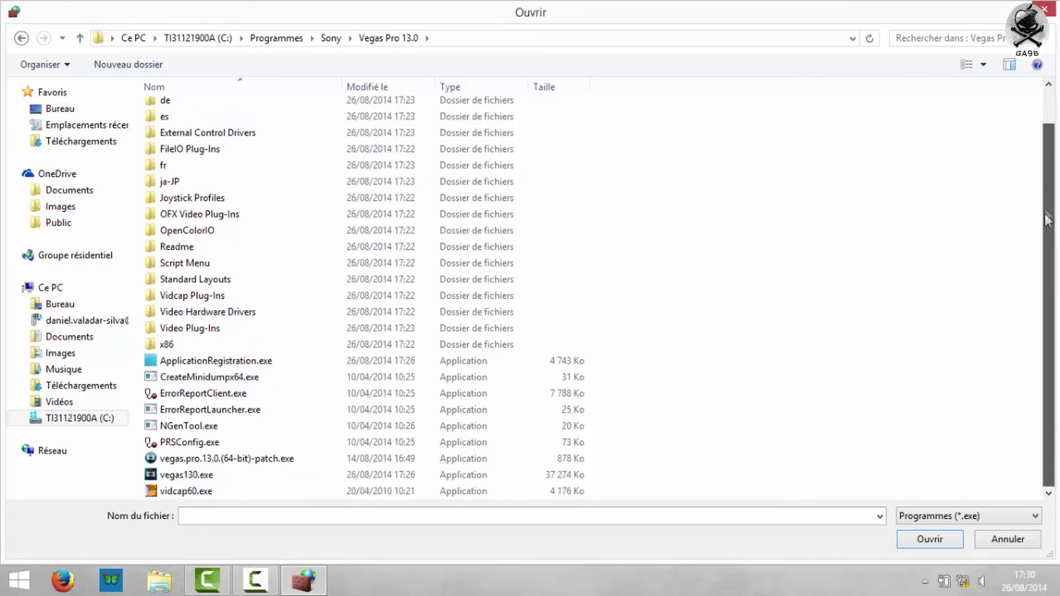
{"action": "left_click", "coordinate": [193, 479]}
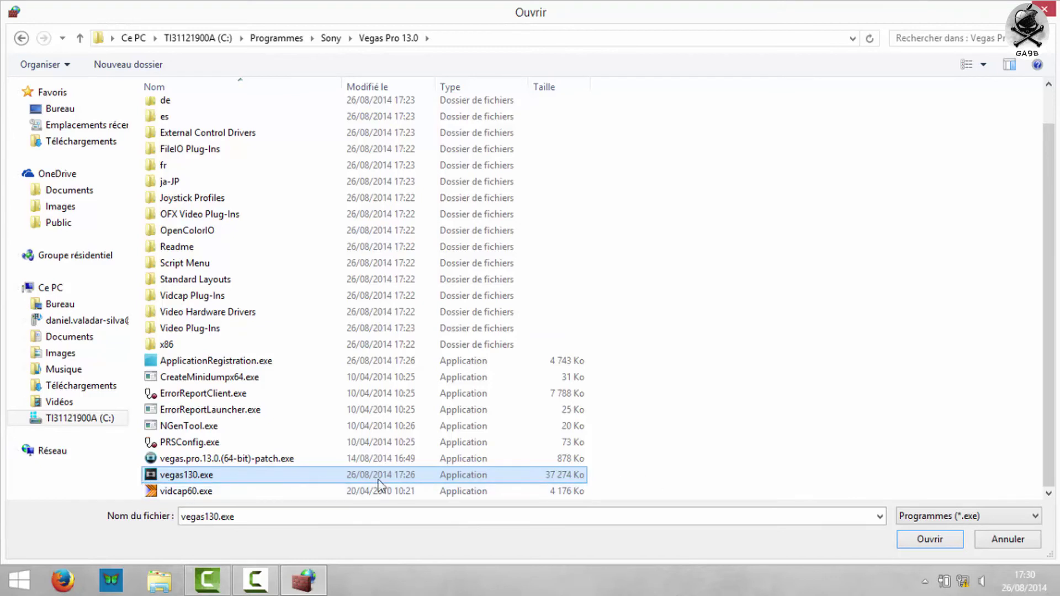
{"action": "left_click", "coordinate": [309, 476]}
{"action": "left_click", "coordinate": [245, 479]}
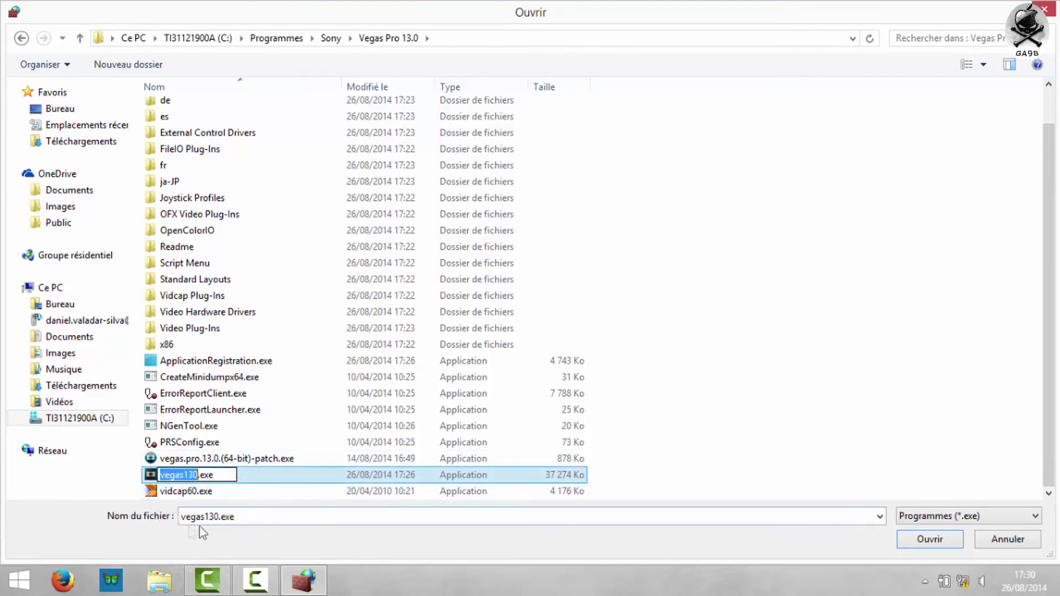
{"action": "left_click", "coordinate": [336, 550]}
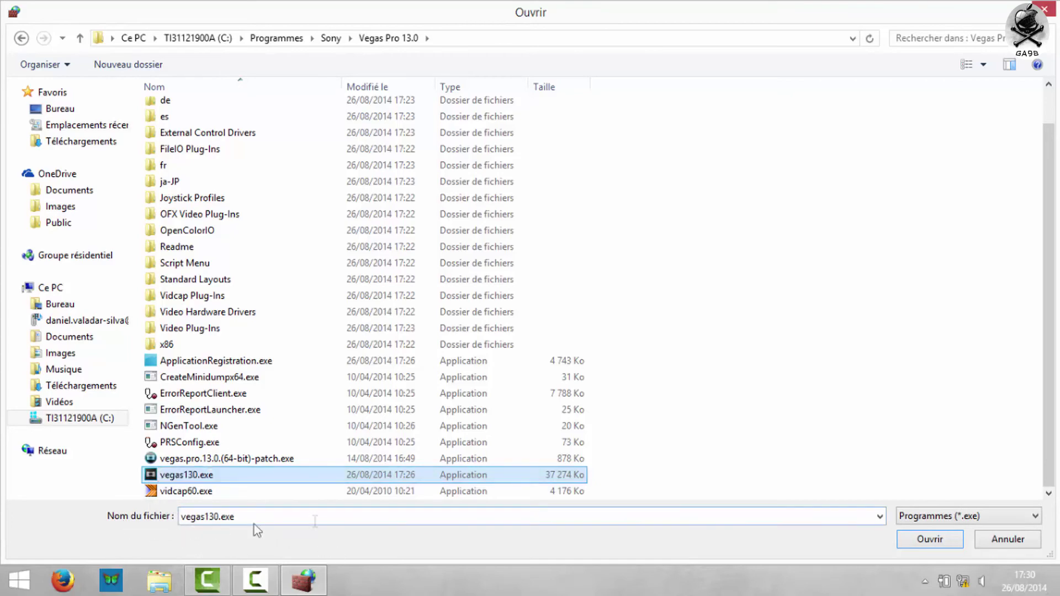
{"action": "left_click", "coordinate": [928, 540]}
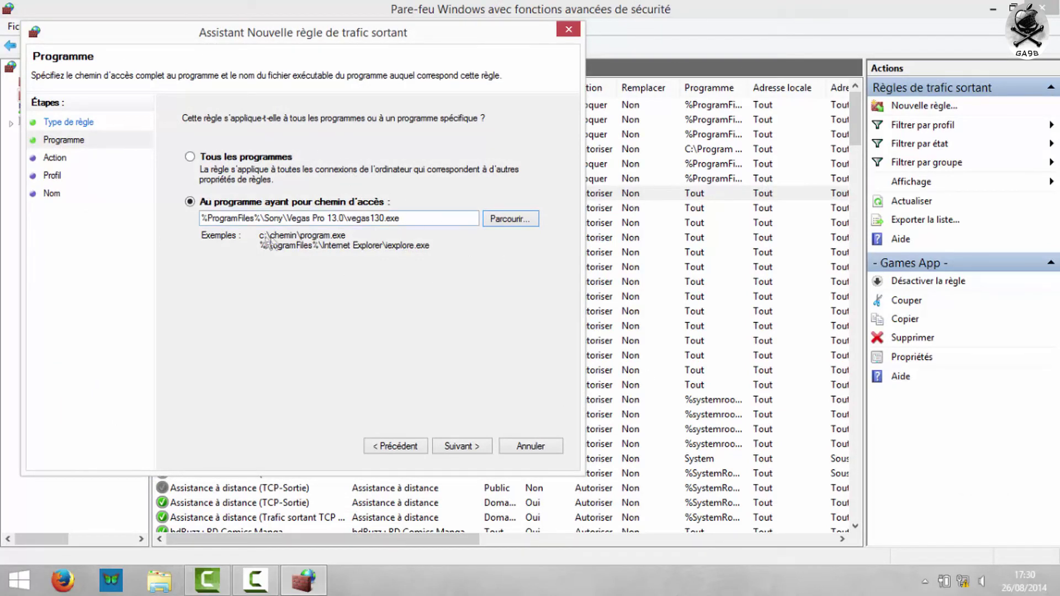
Finish the rule as VEGAS PRO 13, blocking the connection on the Domaine, Privé and Public profiles, and close the firewall window.
{"action": "left_click", "coordinate": [475, 448]}
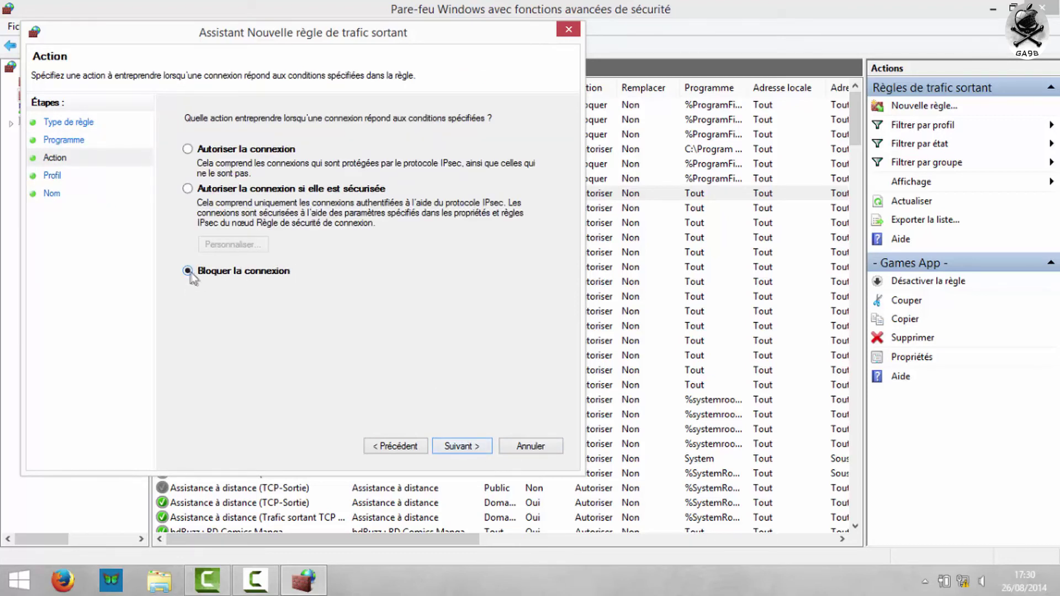
{"action": "left_click", "coordinate": [465, 452]}
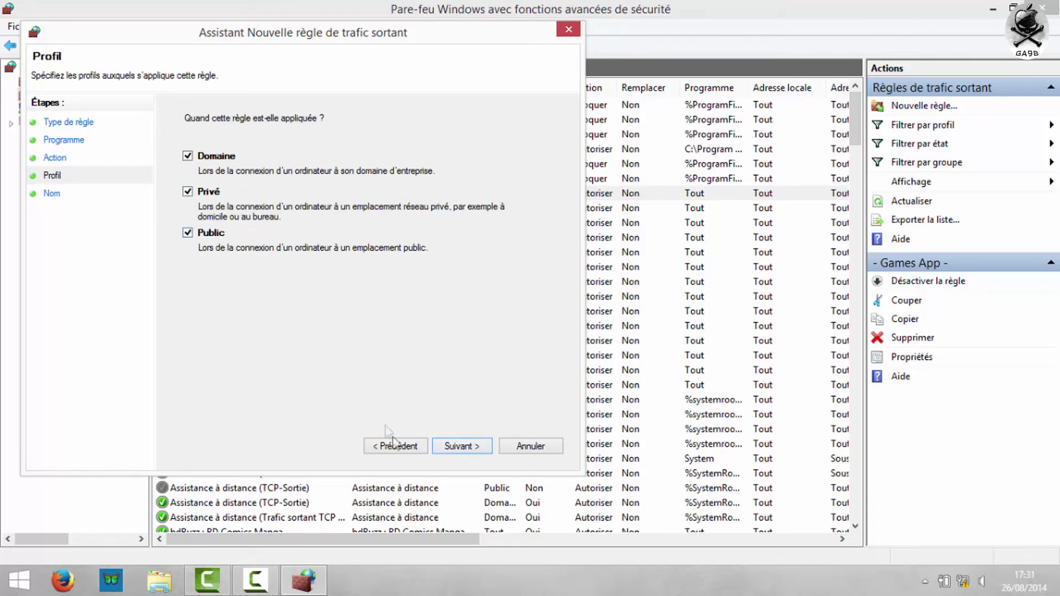
{"action": "left_click", "coordinate": [446, 444]}
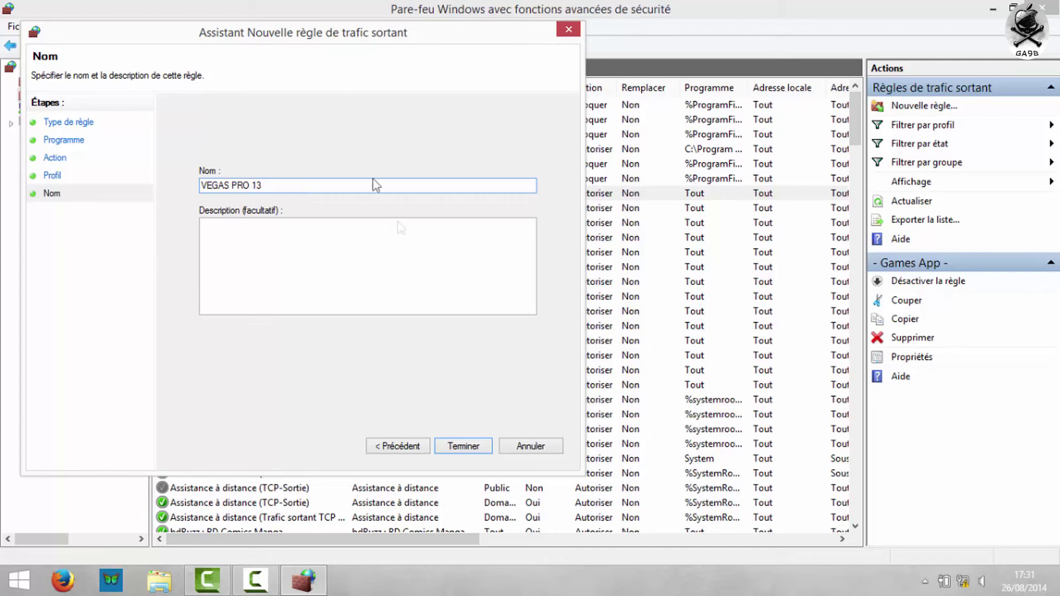
{"action": "left_click", "coordinate": [468, 447]}
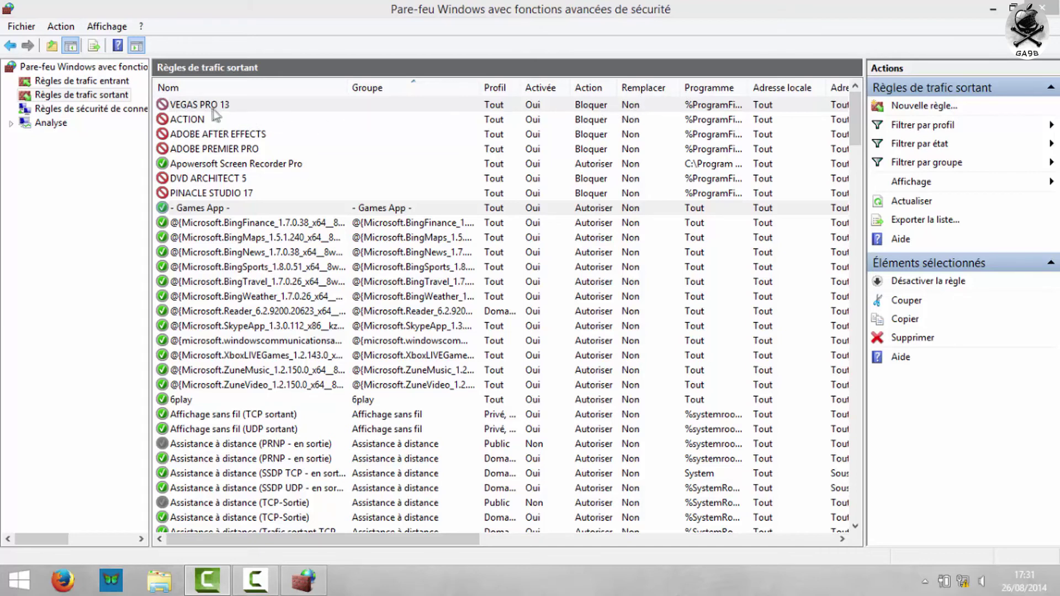
{"action": "left_click", "coordinate": [1041, 8]}
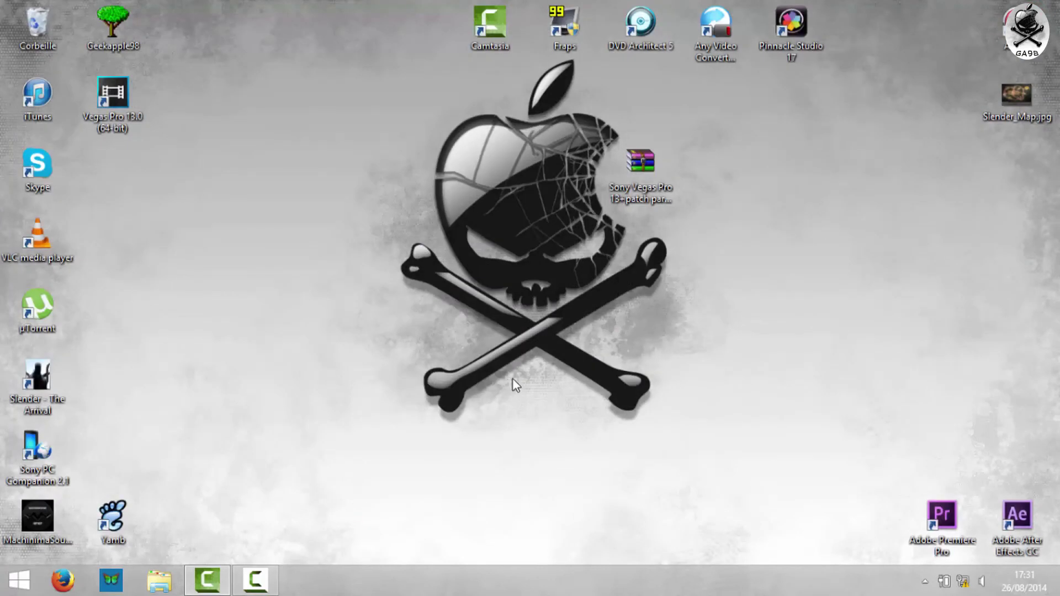
Turn Wi-Fi on in the network settings and close the Réseaux pane.
{"action": "left_click", "coordinate": [962, 581]}
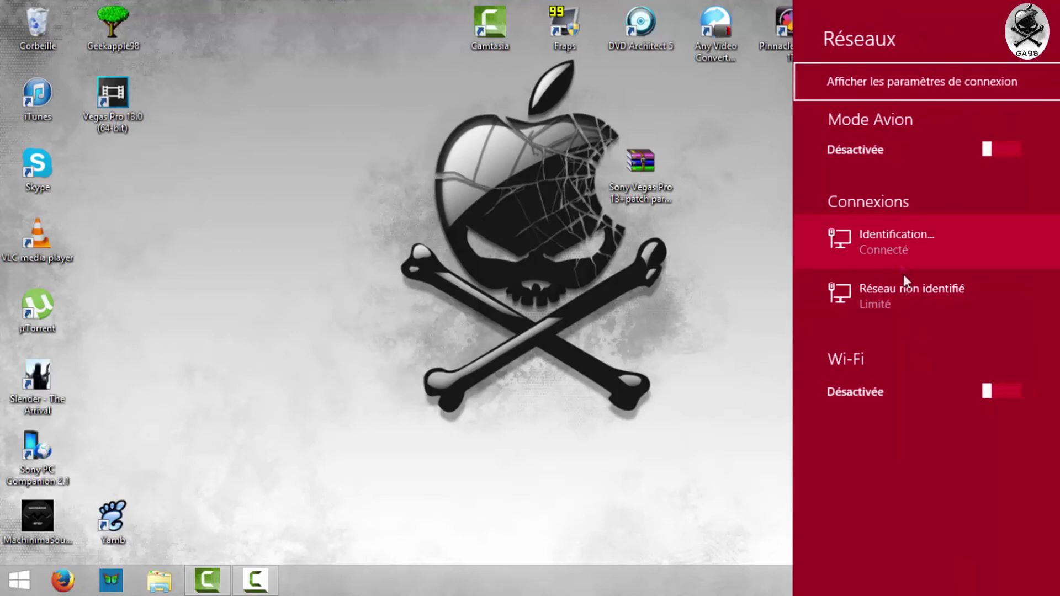
{"action": "left_click", "coordinate": [985, 393]}
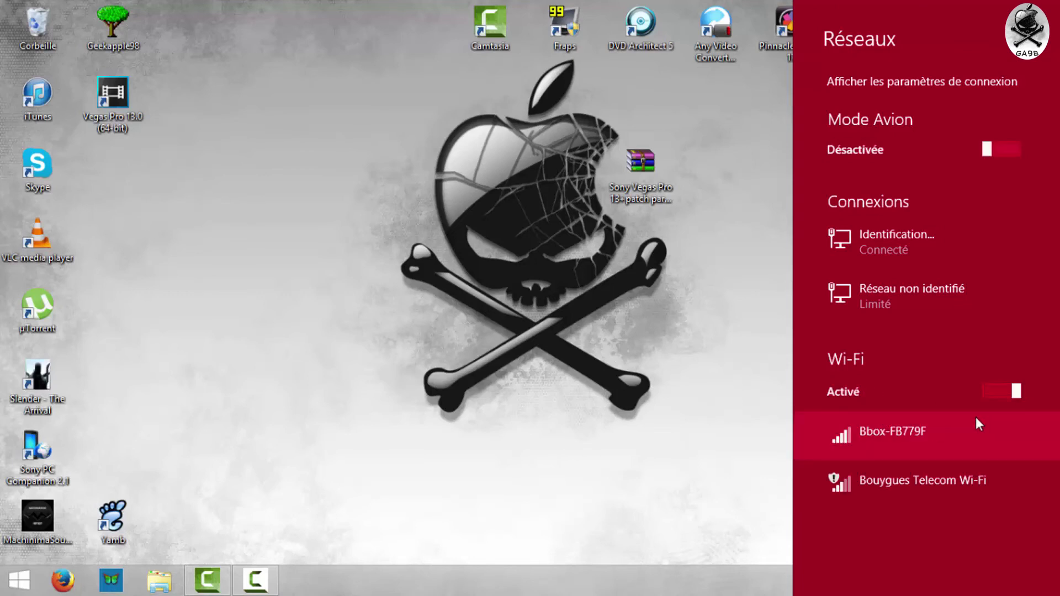
{"action": "left_click", "coordinate": [702, 436]}
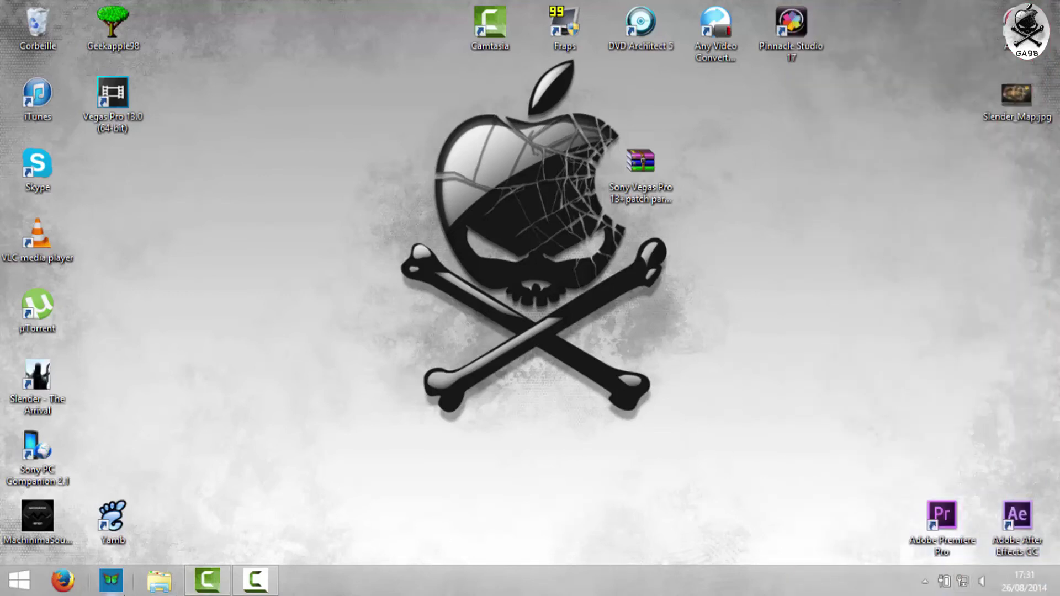
Open Firefox and search Google for "ga98".
{"action": "left_click", "coordinate": [69, 576]}
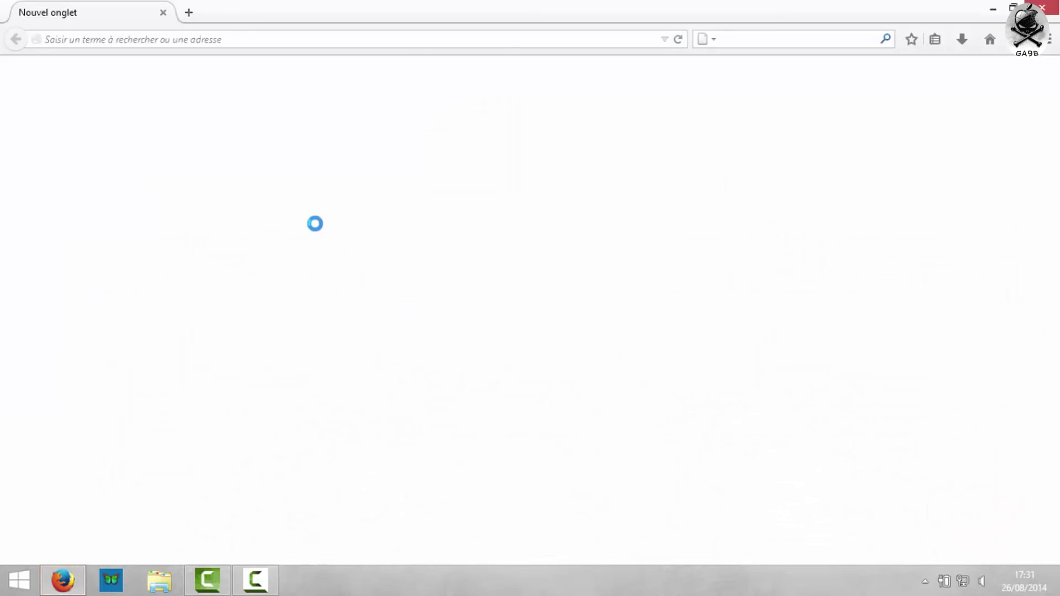
{"action": "left_click_drag", "start_coordinate": [404, 7], "coordinate": [502, 3]}
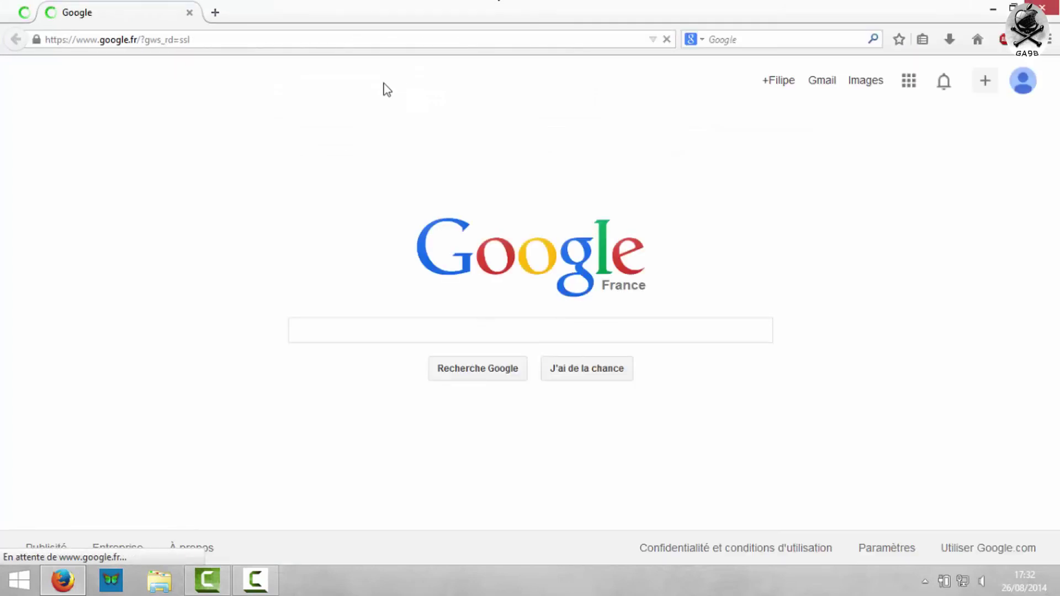
{"action": "left_click", "coordinate": [412, 330]}
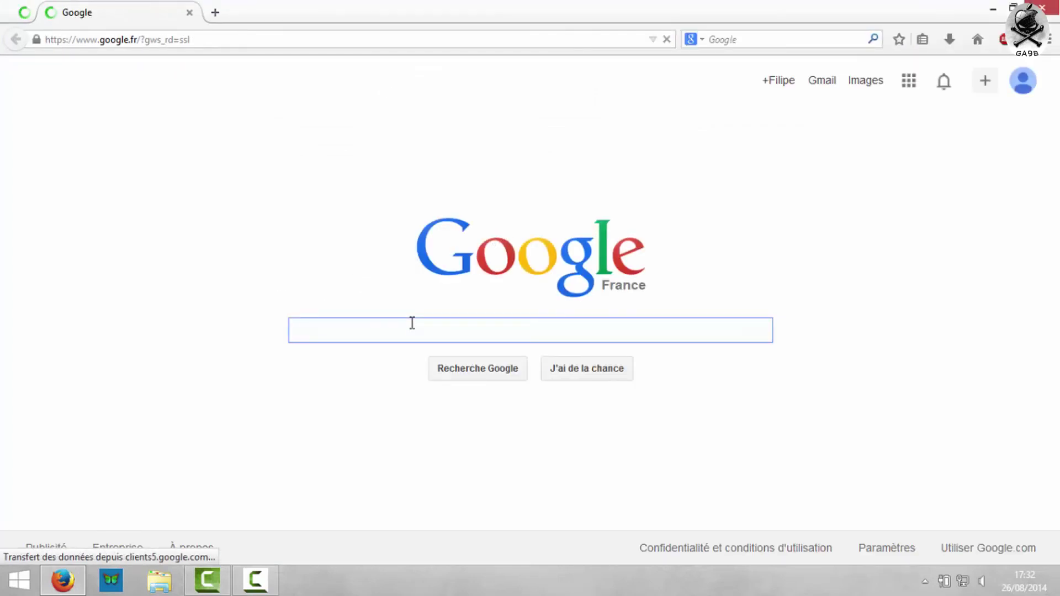
{"action": "type", "text": "ga98"}
{"action": "key", "text": "Return"}
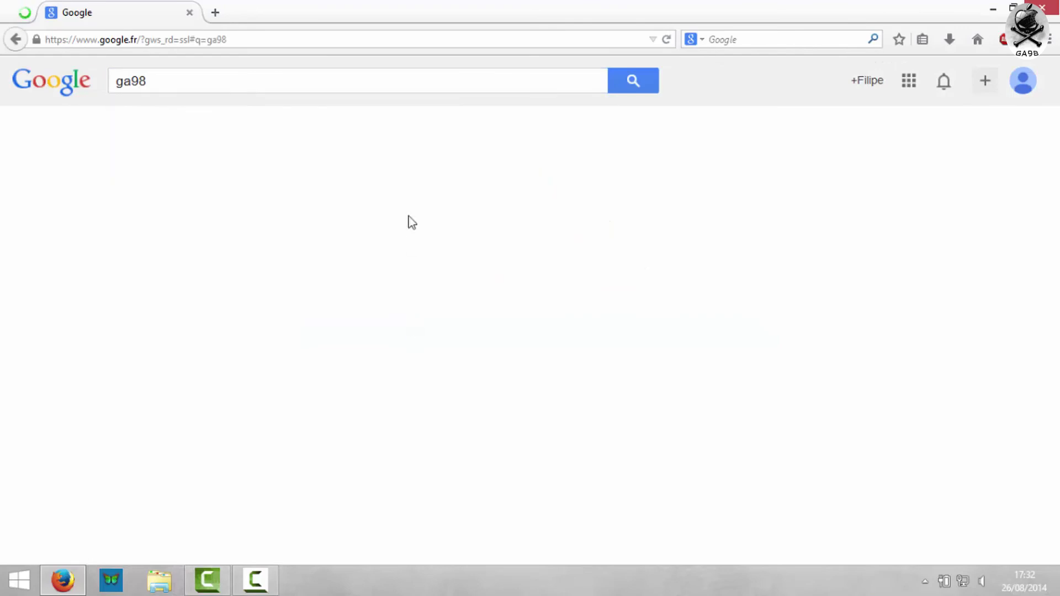
Refine the Google search to "ga98 yutube" and open the GA98 YouTube channel result at user/GeekApple98.
{"action": "left_click", "coordinate": [176, 84]}
{"action": "type", "text": "v"}
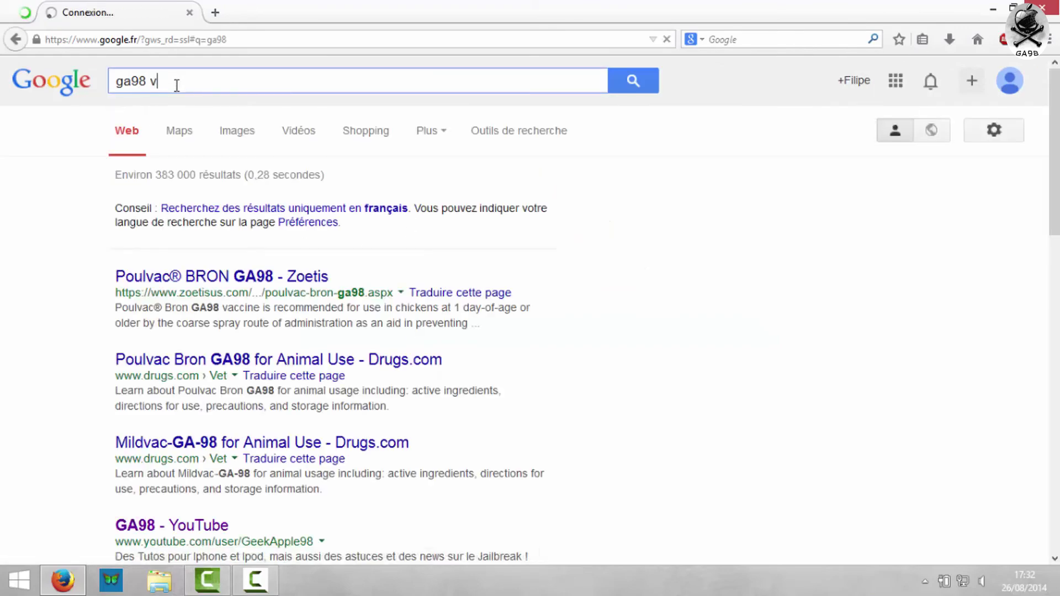
{"action": "key", "text": "BackSpace"}
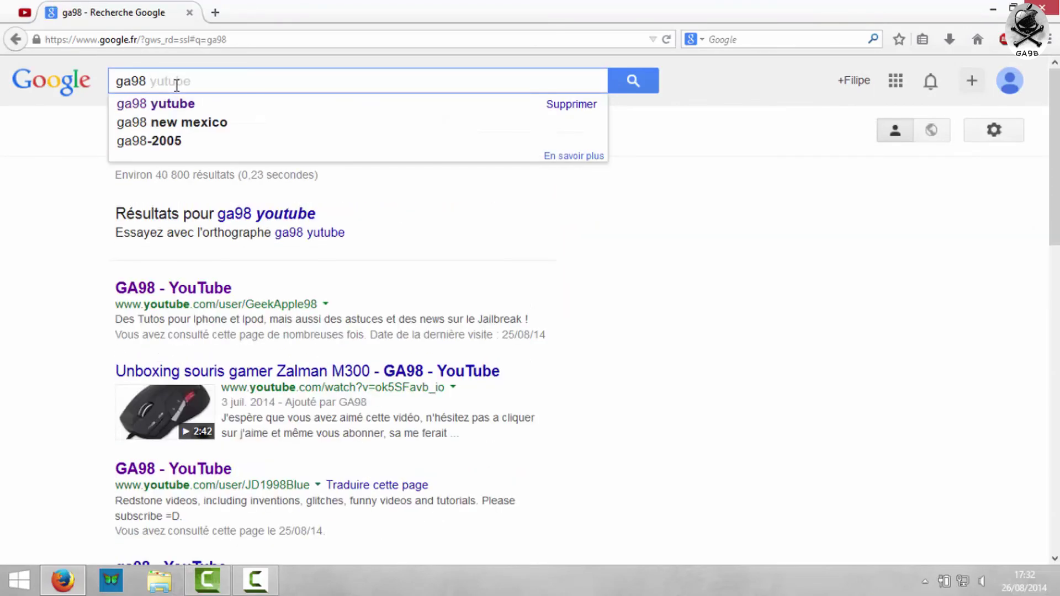
{"action": "left_click", "coordinate": [177, 291]}
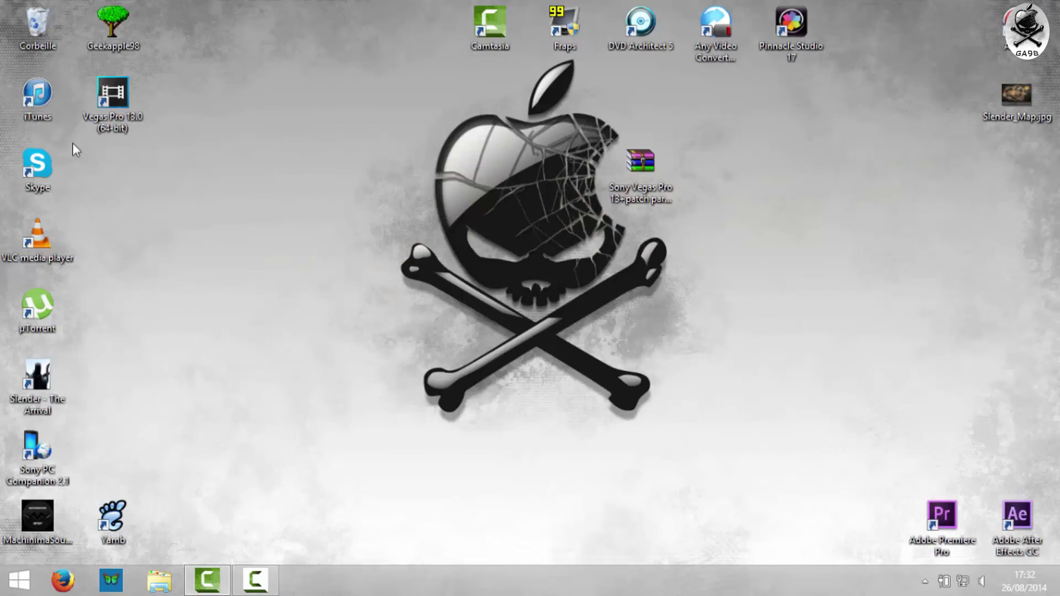
Launch Vegas Pro 13.0 (64-bit) from the desktop, maximize its window and check the registration and serial number entries among the help commands.
{"action": "double_click", "coordinate": [122, 106]}
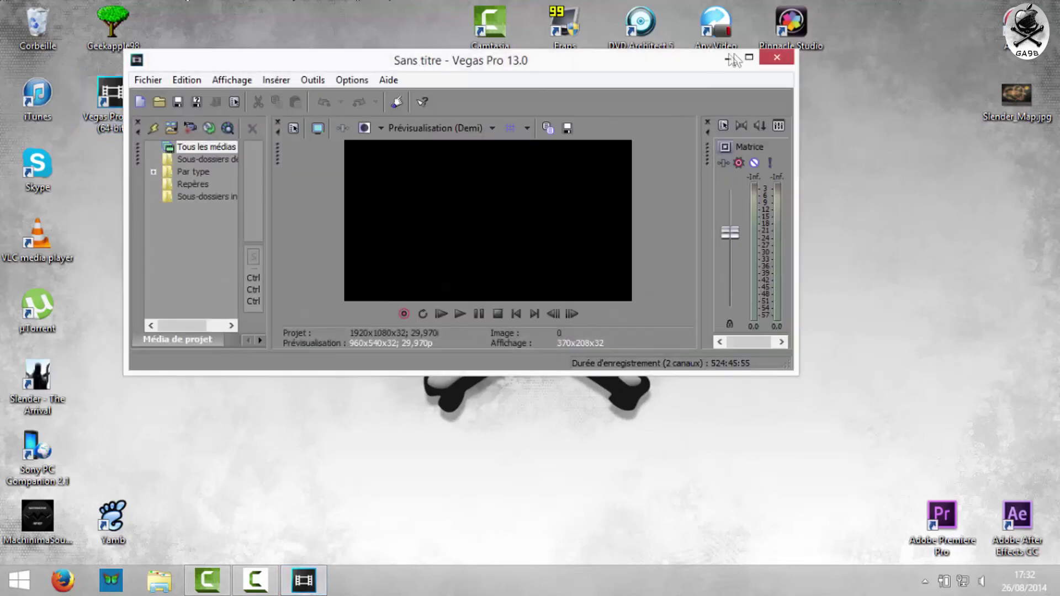
{"action": "left_click", "coordinate": [749, 58]}
{"action": "left_click", "coordinate": [268, 27]}
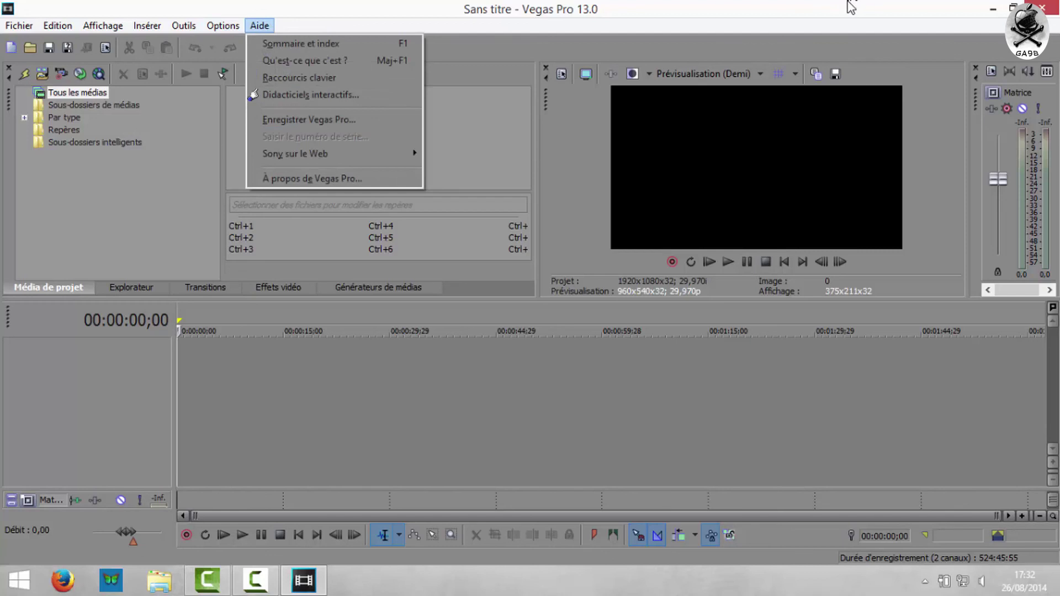
{"action": "left_click", "coordinate": [466, 350]}
Place the timeline cursor near the start of the empty project and close Vegas Pro 13.0.
{"action": "left_click", "coordinate": [303, 386]}
{"action": "left_click", "coordinate": [183, 331]}
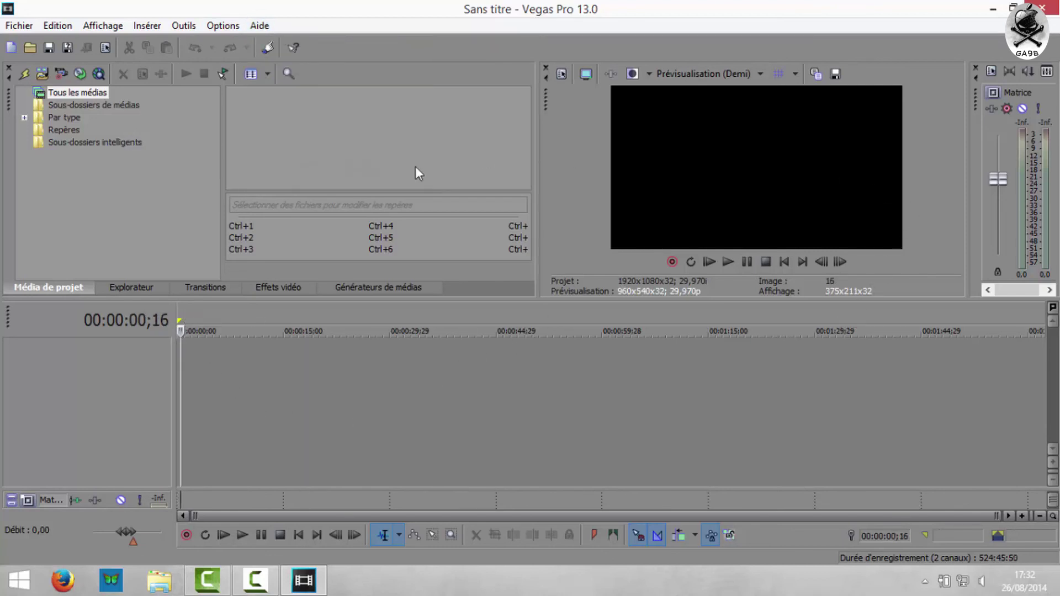
{"action": "left_click_drag", "start_coordinate": [536, 9], "coordinate": [557, 6]}
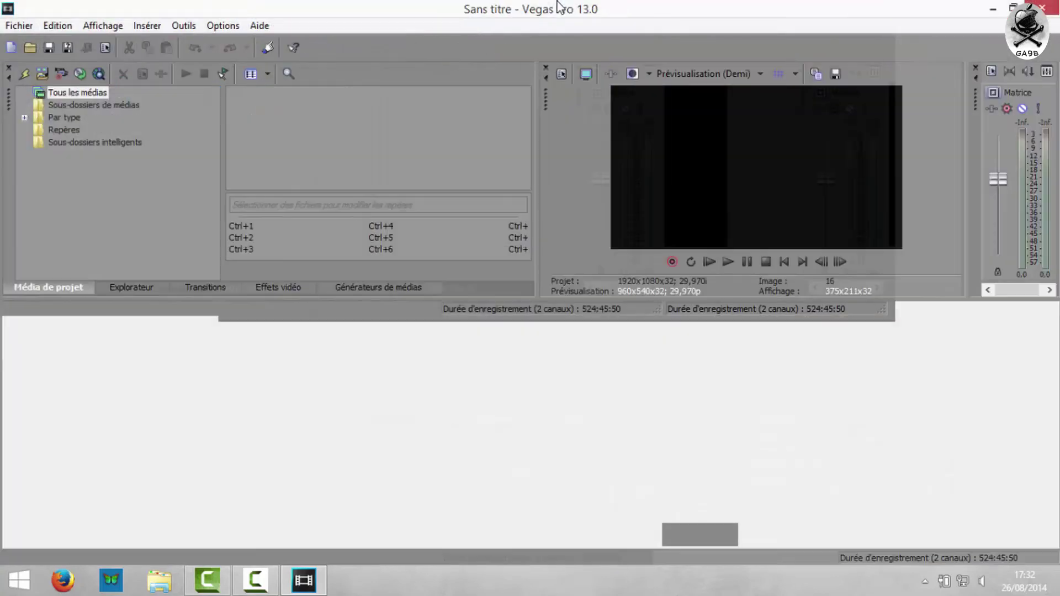
{"action": "left_click", "coordinate": [1042, 8]}
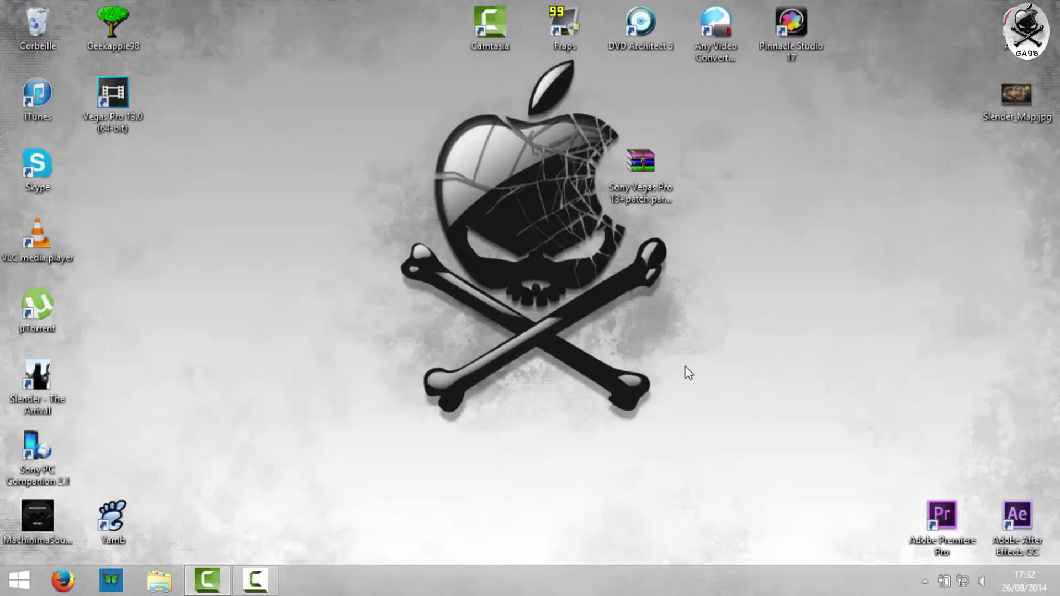